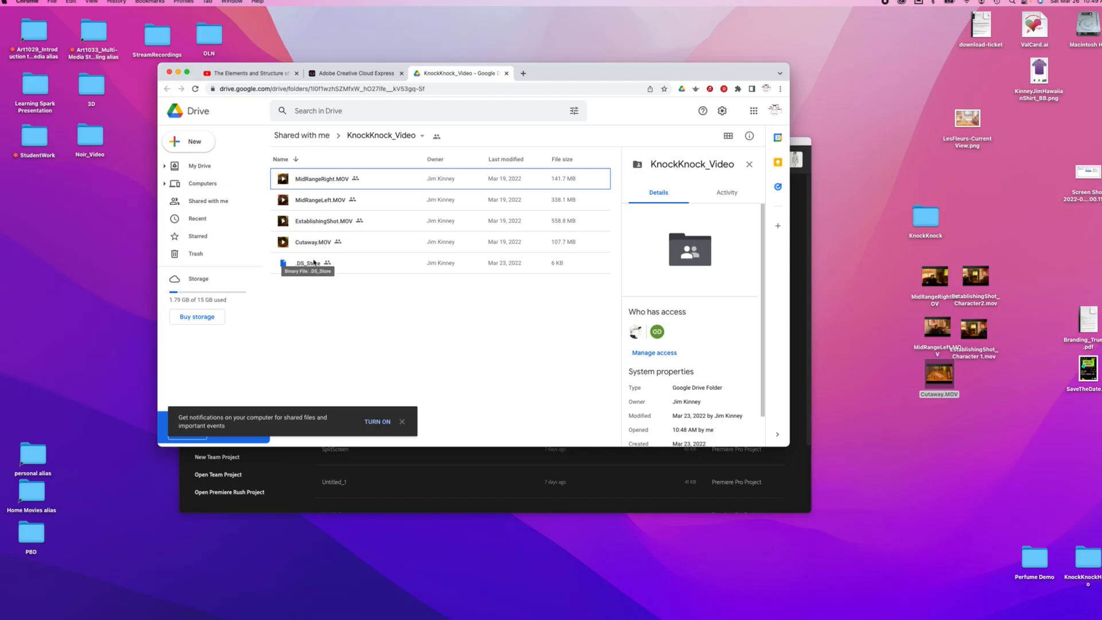
- Rearrange the downloaded video clip icons on the desktop
left_click(885, 257)
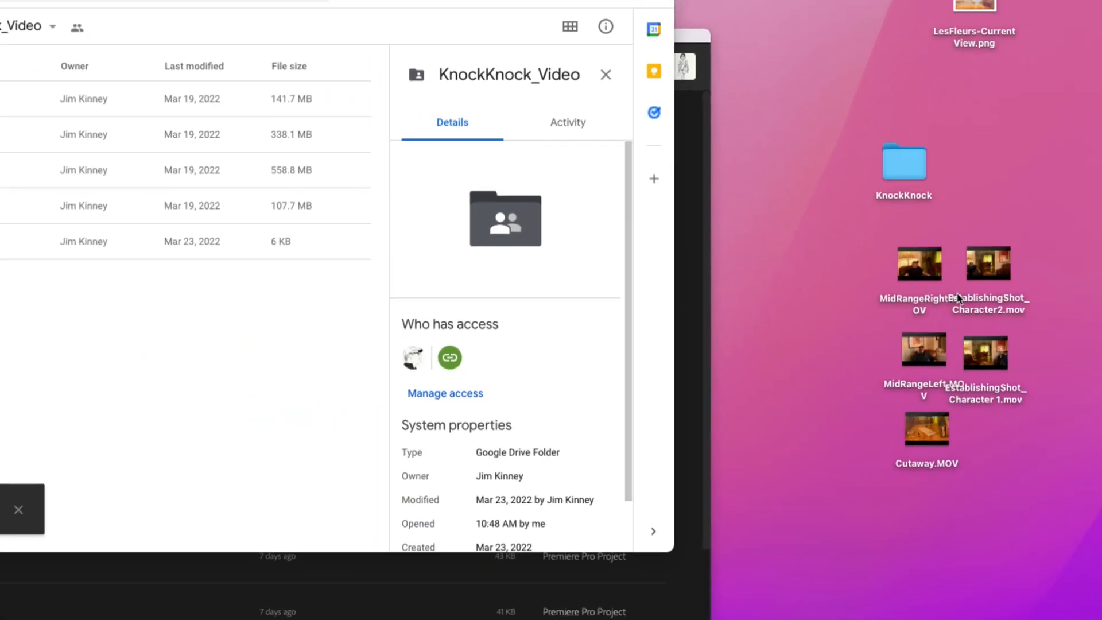
mouse_move(984, 320)
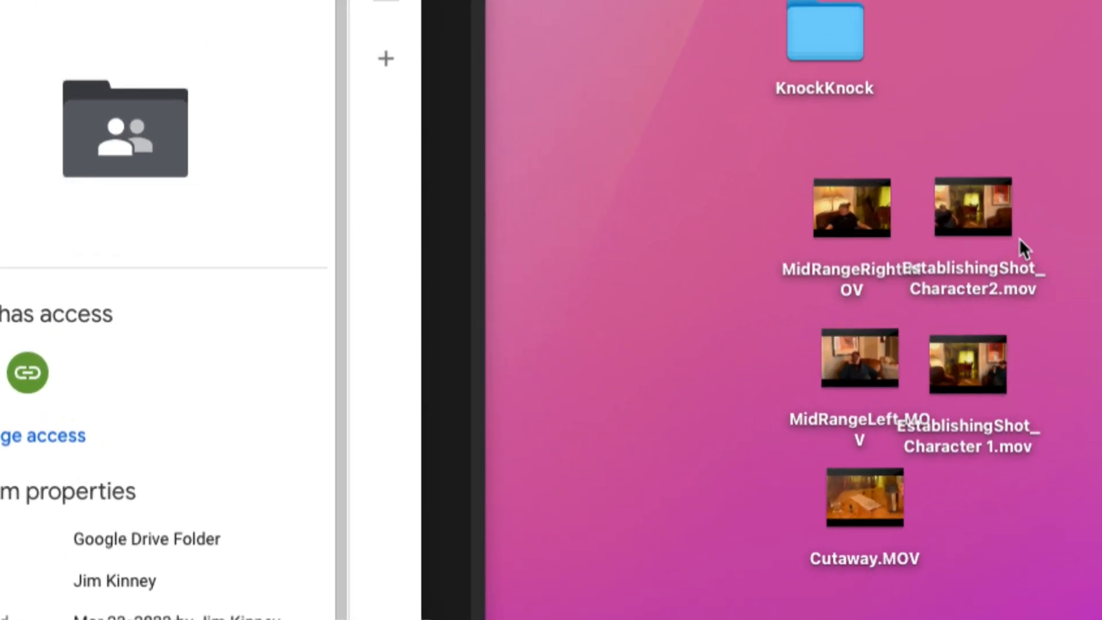
left_click_drag(993, 219, 1024, 218)
mouse_move(1031, 241)
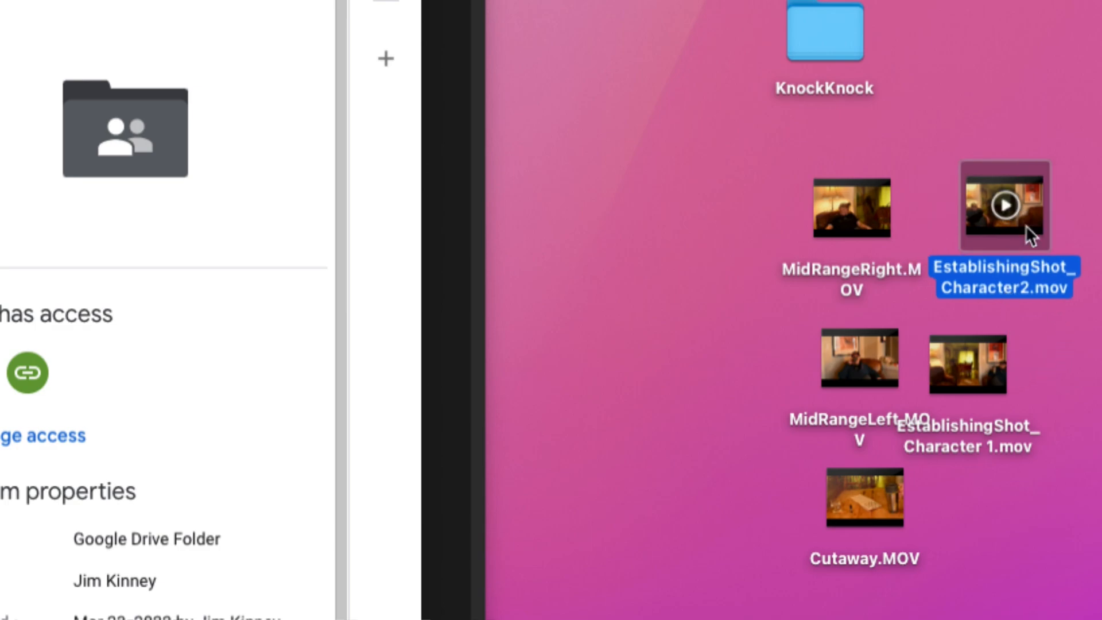
left_click_drag(988, 384, 1029, 370)
mouse_move(1026, 214)
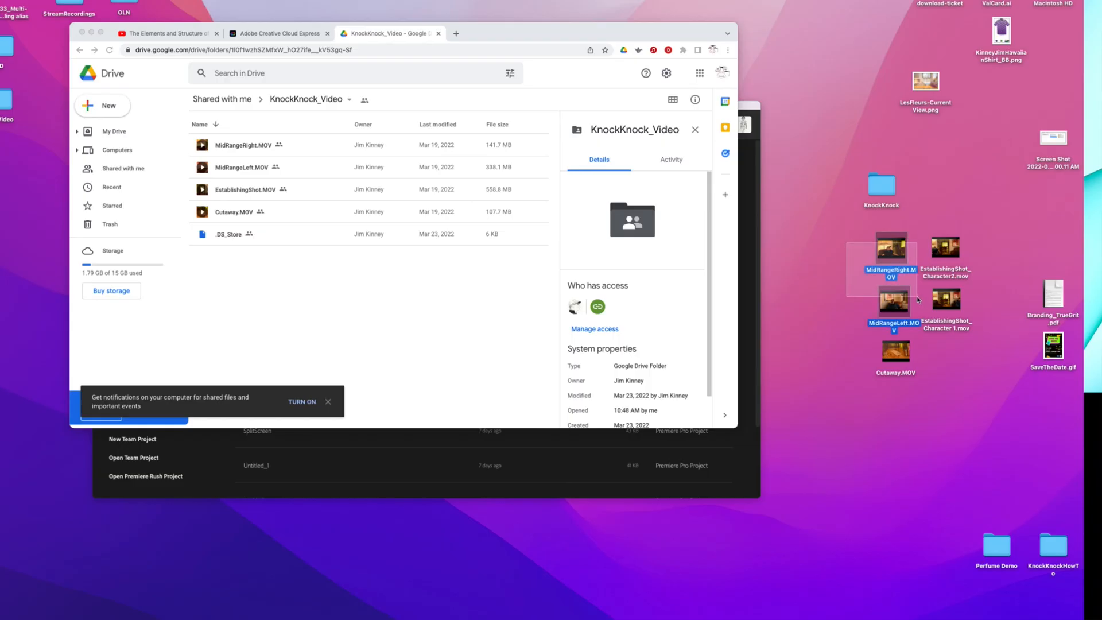
- Select the five video clips on the desktop and move them into the Video folder inside KnockKnock
left_click_drag(725, 191, 1015, 527)
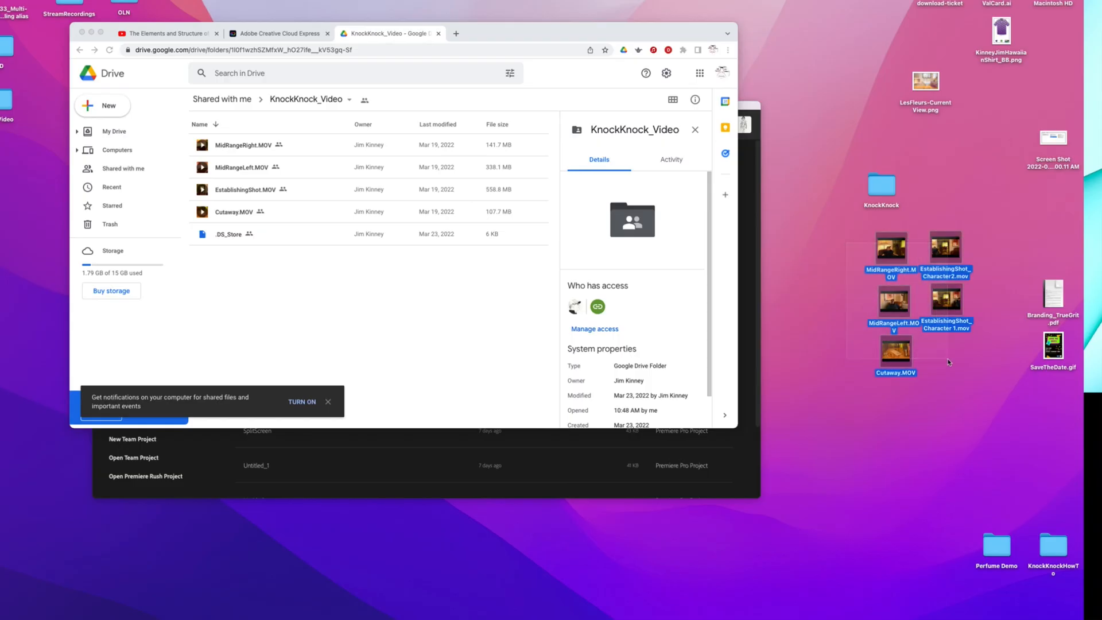
double_click(883, 193)
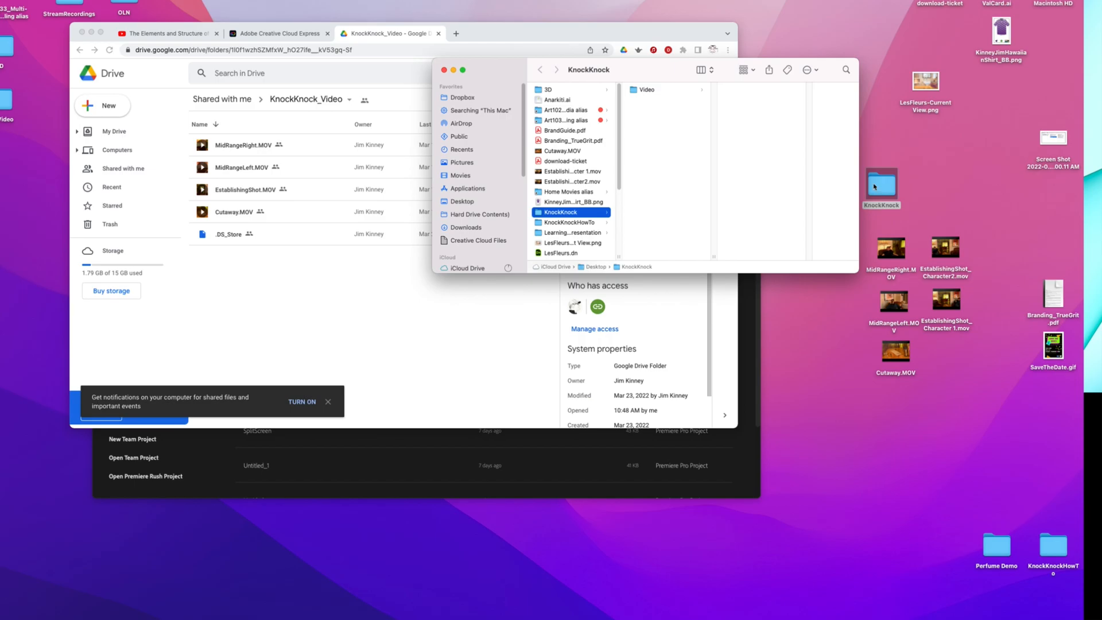
left_click(634, 92)
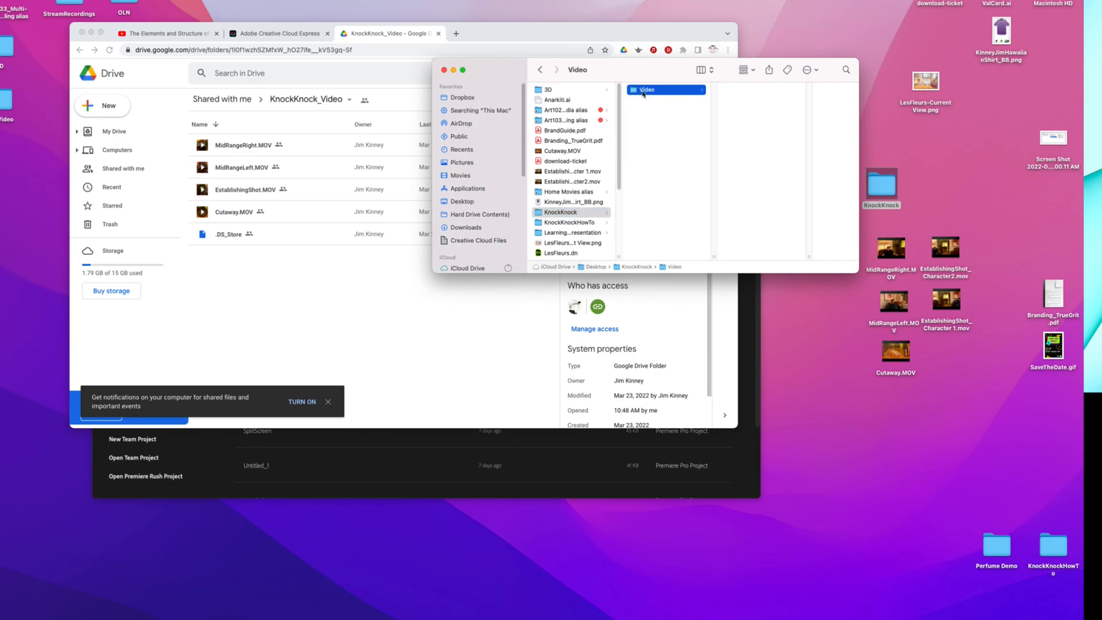
left_click_drag(976, 229, 643, 90)
- Create a new project named KnockKnock, saved in the KnockKnock desktop folder, checking the scratch disk settings
left_click(525, 476)
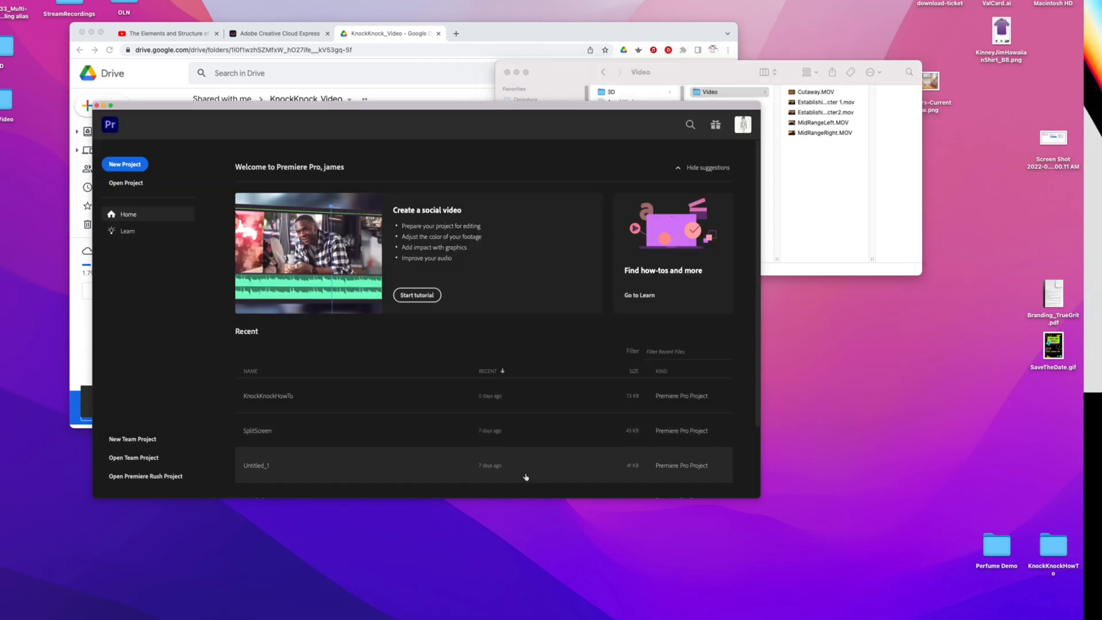
left_click_drag(343, 119, 386, 80)
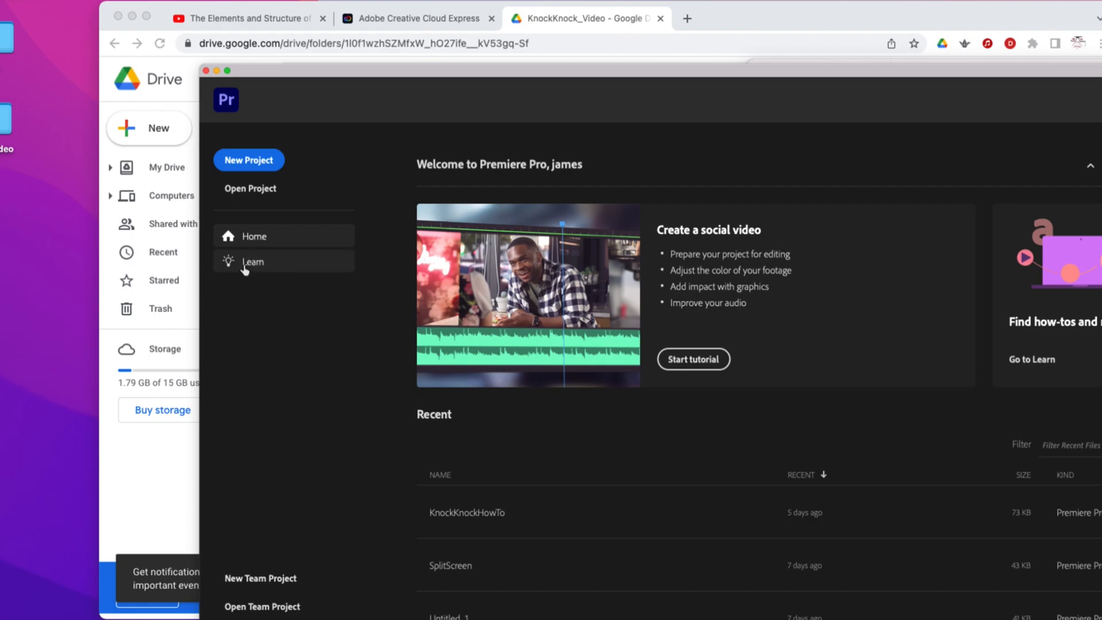
left_click(256, 161)
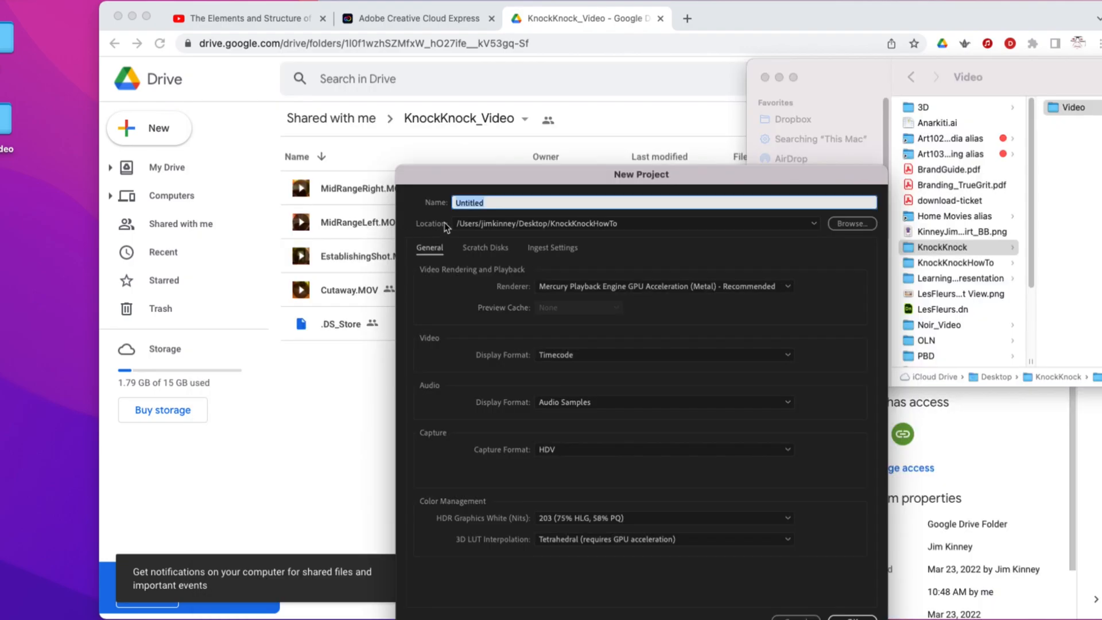
type("KnockKnock")
left_click(850, 223)
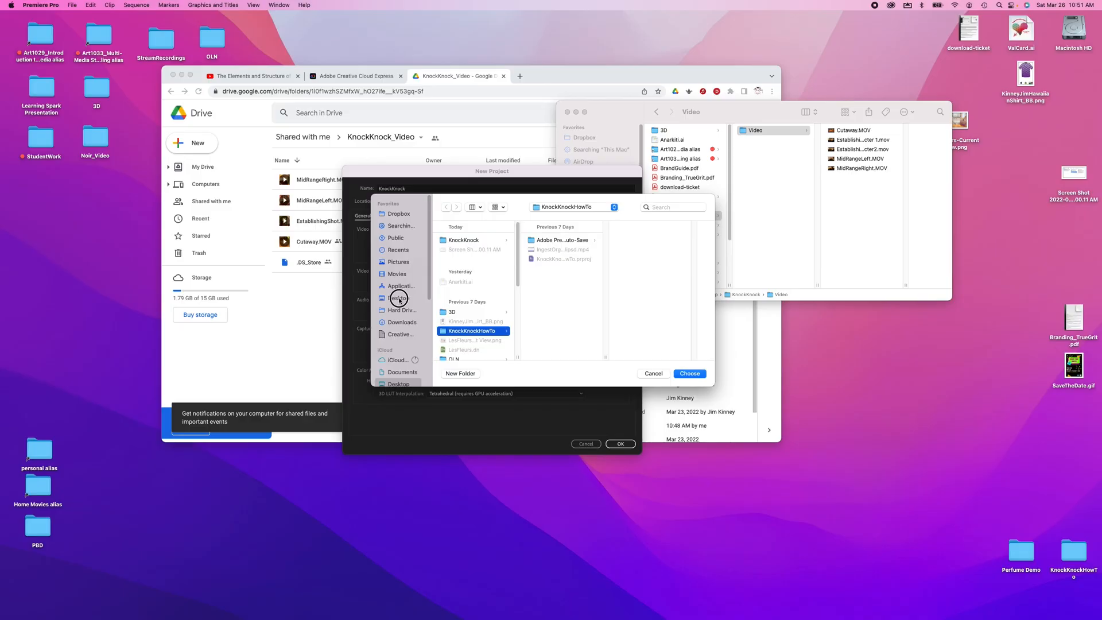
left_click(491, 386)
left_click(463, 242)
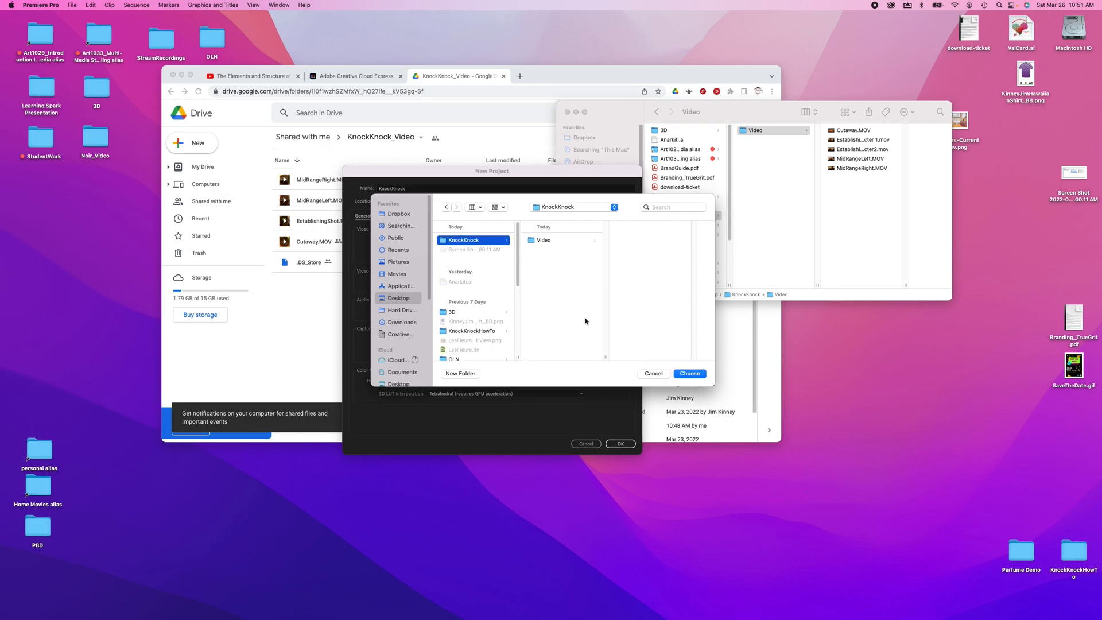
left_click(691, 374)
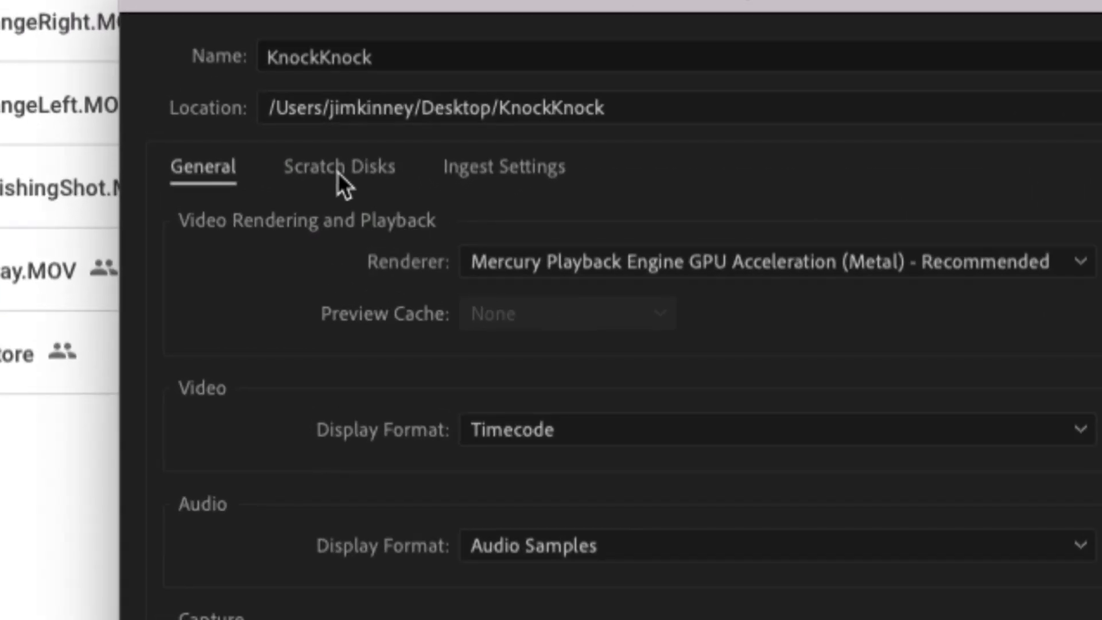
left_click(396, 216)
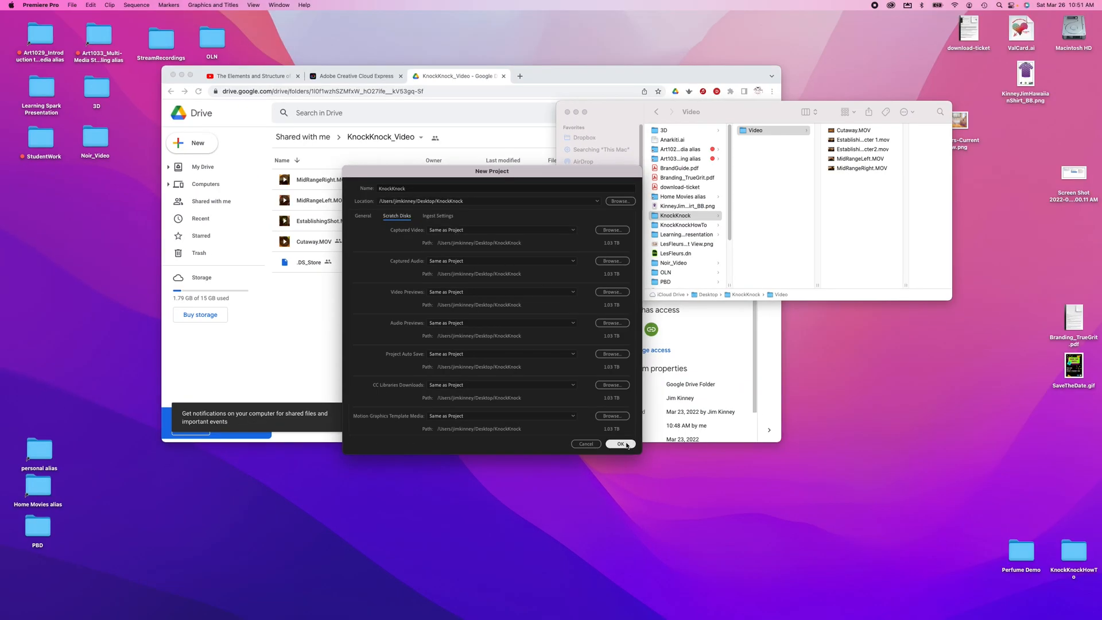
left_click(627, 444)
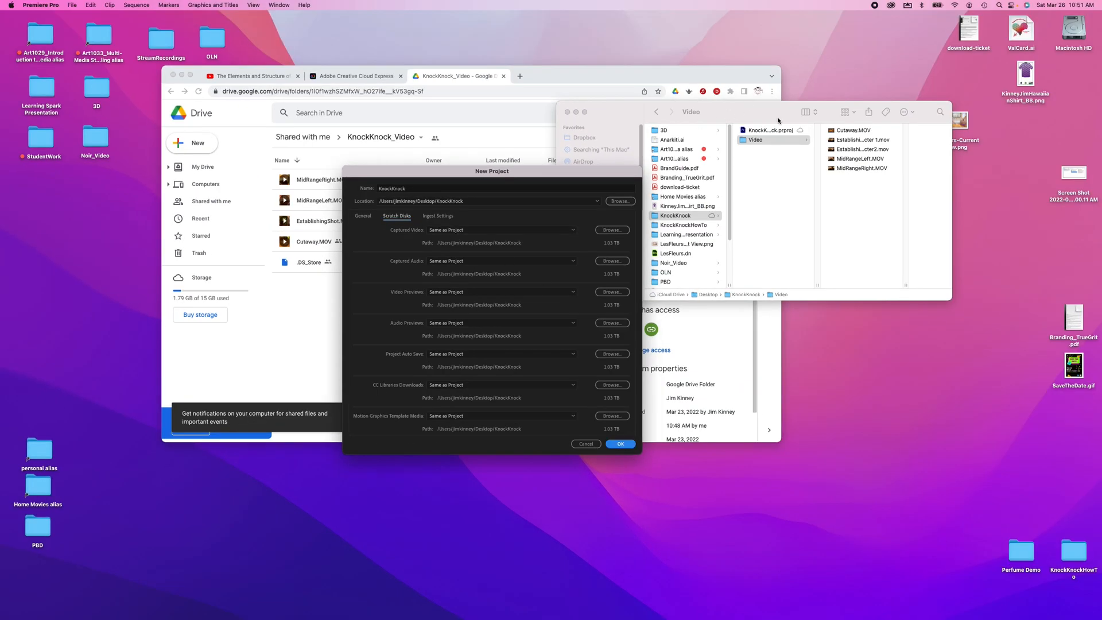
- Import all five clips from the KnockKnock Video folder into the project
left_click(779, 121)
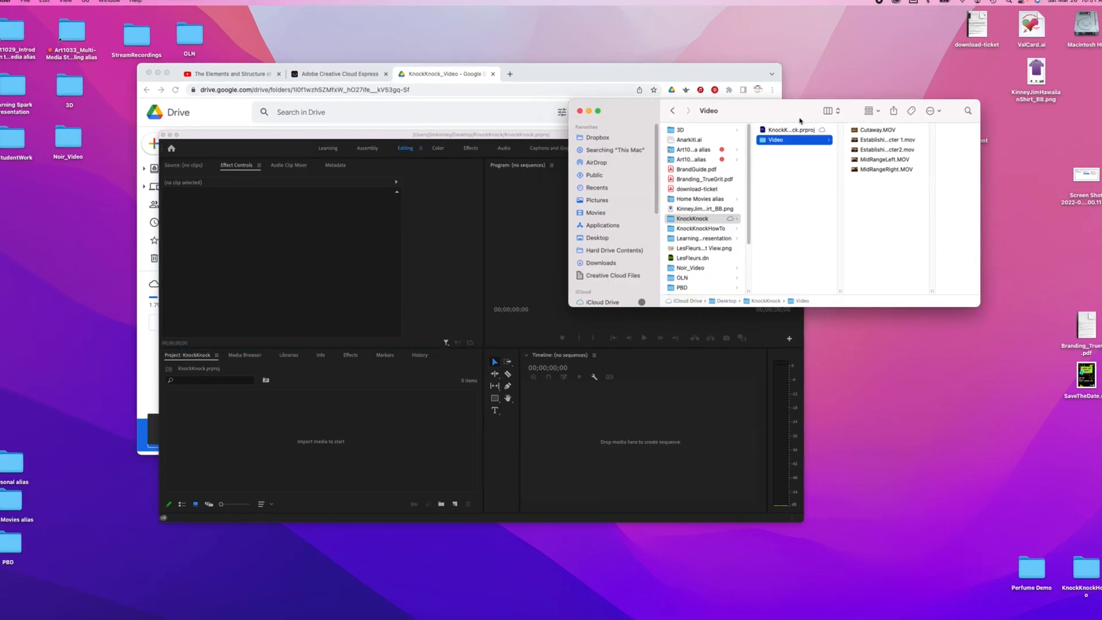
left_click_drag(799, 120, 847, 135)
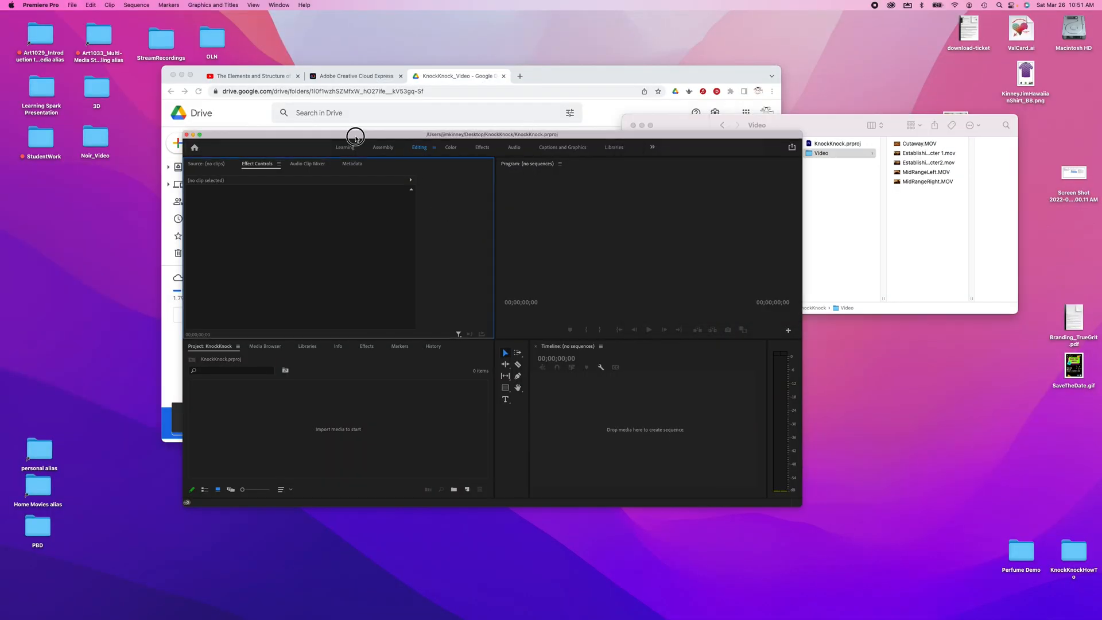
left_click_drag(356, 136, 348, 44)
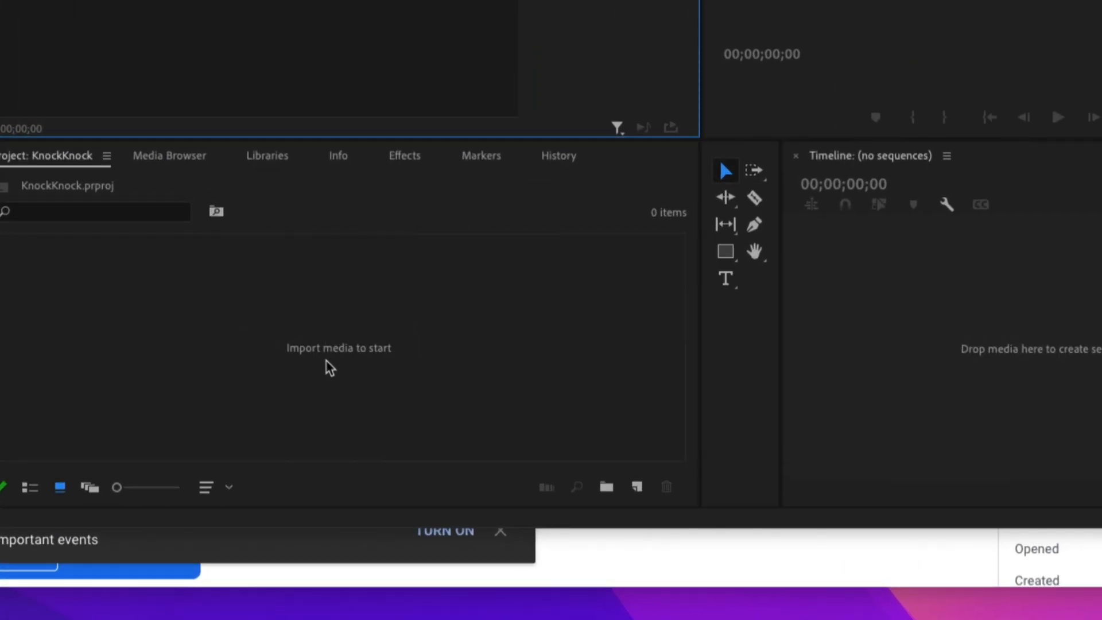
double_click(330, 368)
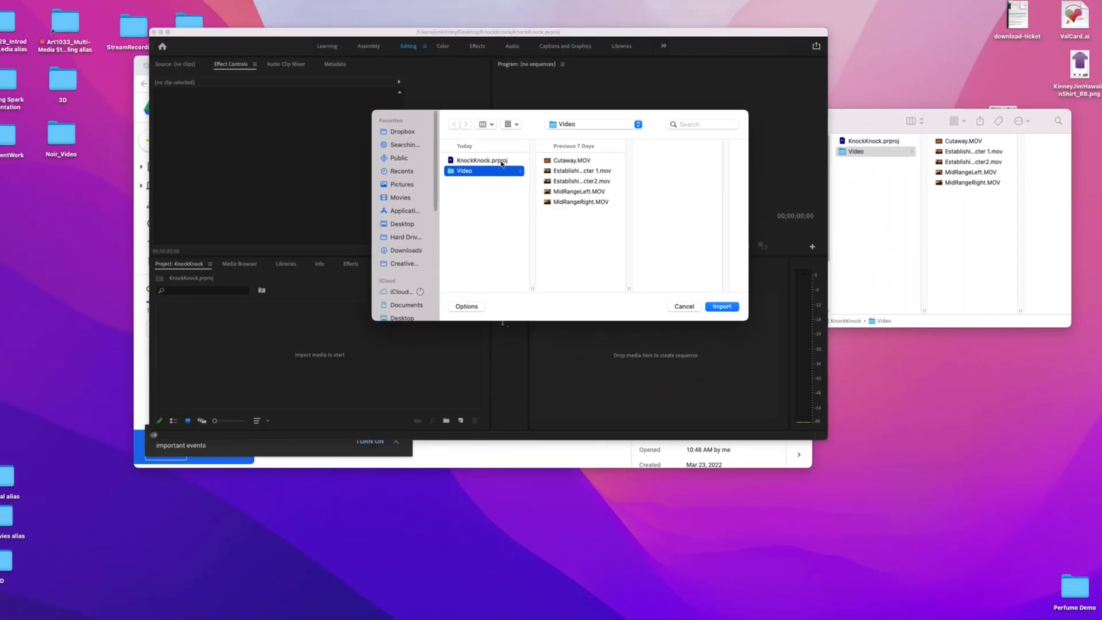
left_click(555, 163)
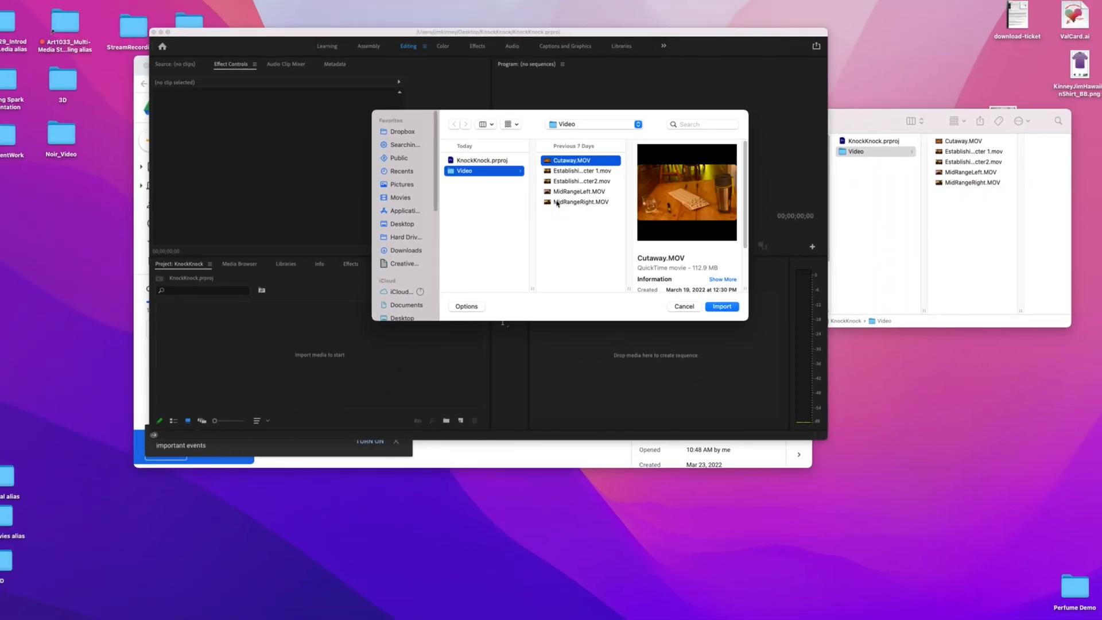
left_click(556, 202, "shift")
left_click(722, 306)
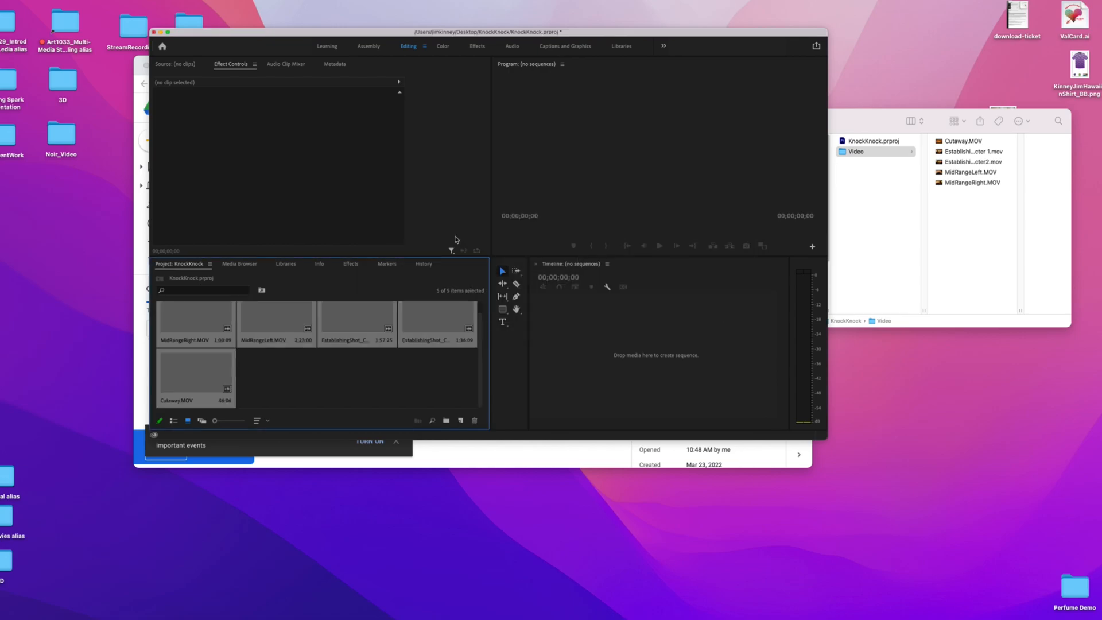
- Open MidRangeRight.MOV in the Source Monitor and play through it
left_click(282, 374)
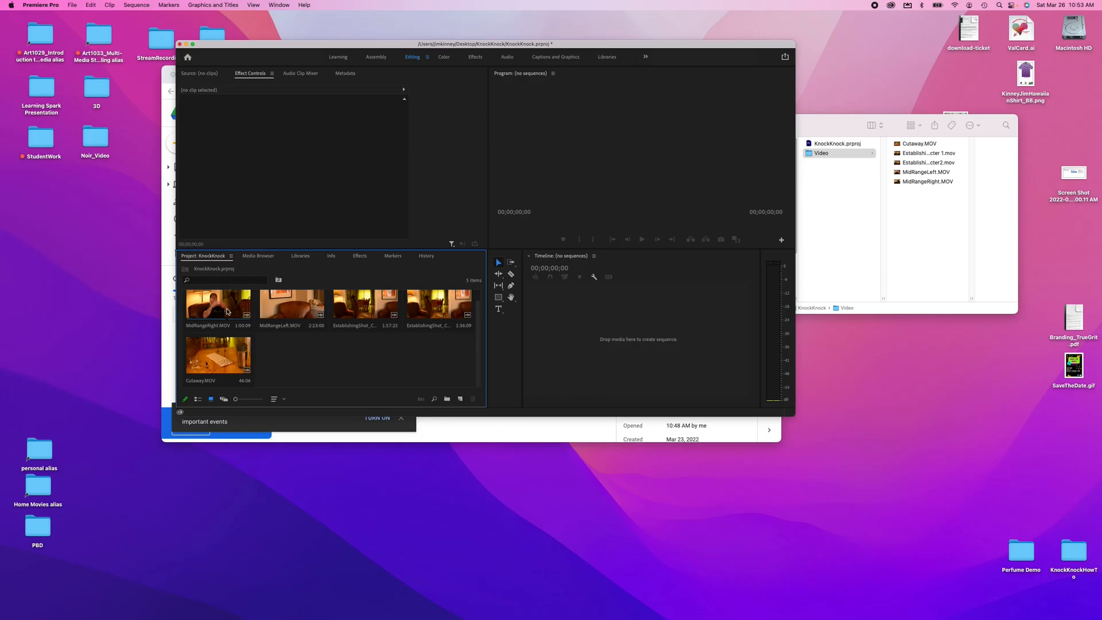
double_click(179, 289)
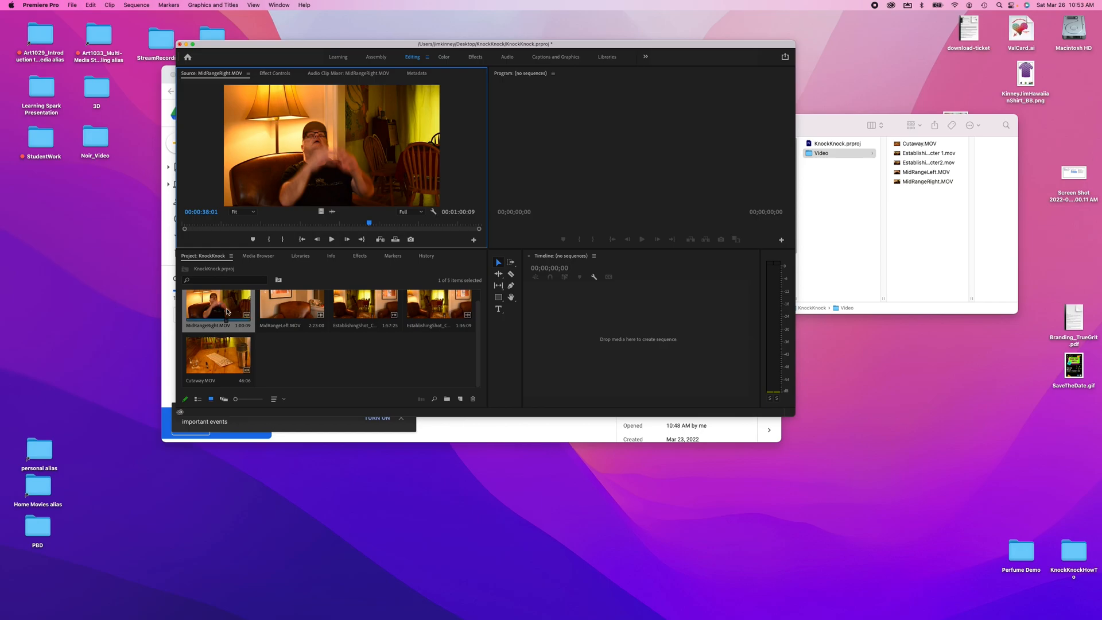
left_click_drag(370, 225, 209, 233)
key("space")
key("space")
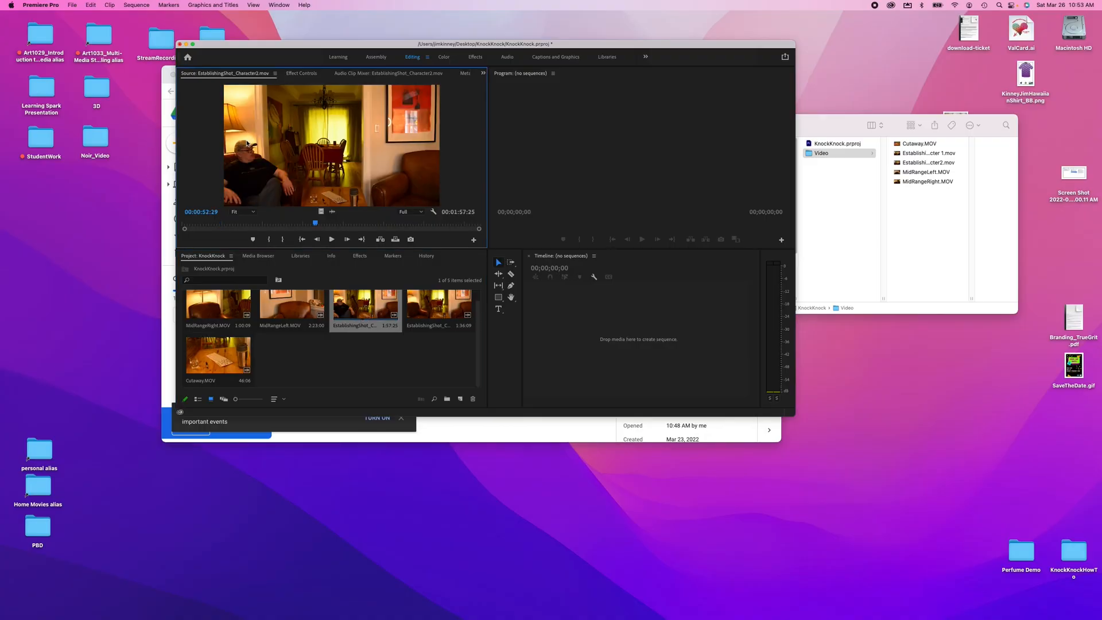
- Mark an In point at about 00:00:06:20 and an Out point at about 00:00:08:26 on EstablishingShot_Character2.mov
left_click_drag(317, 224, 198, 222)
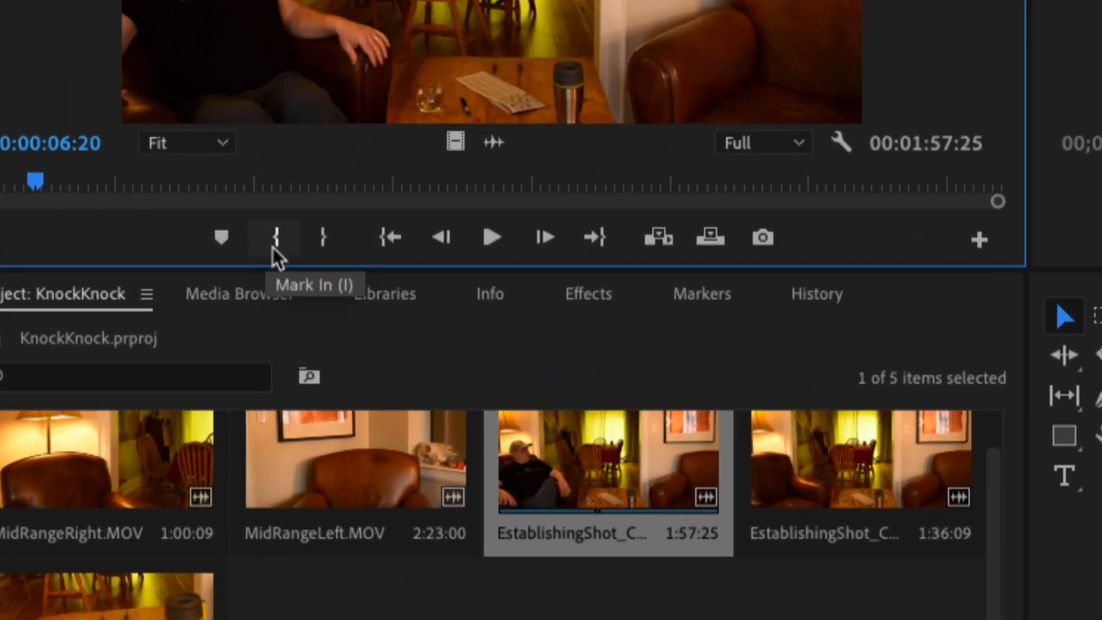
left_click(280, 248)
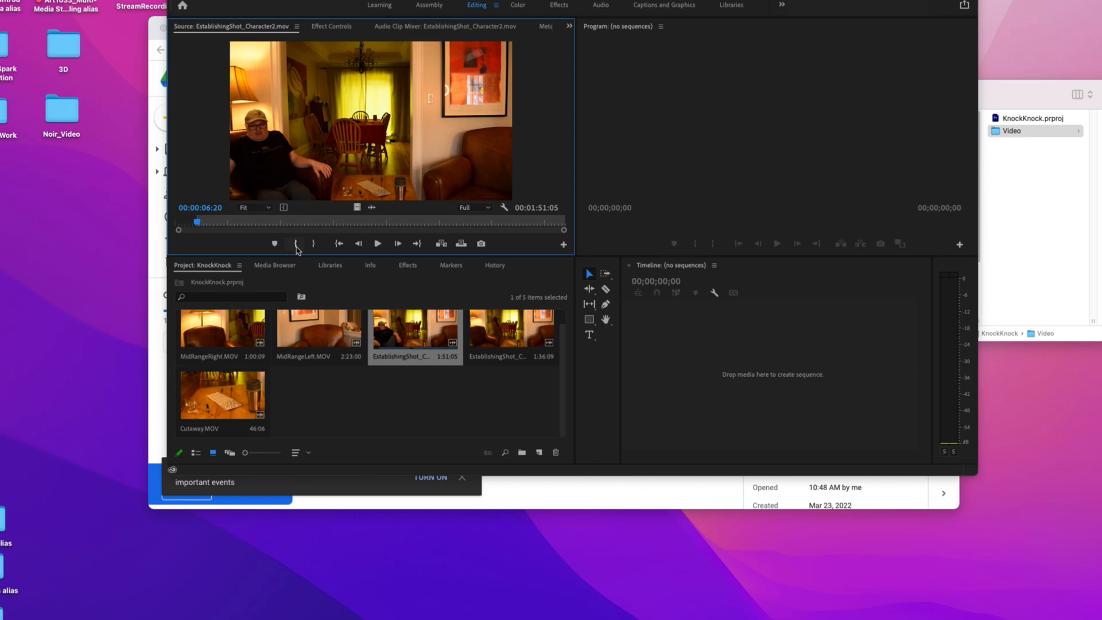
key("space")
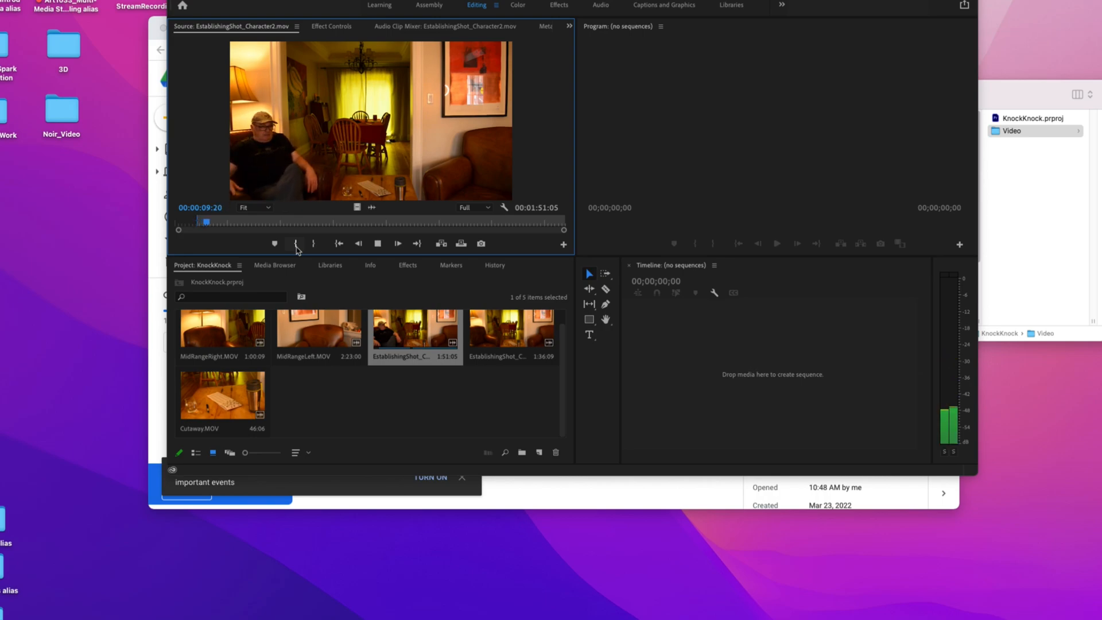
key("space")
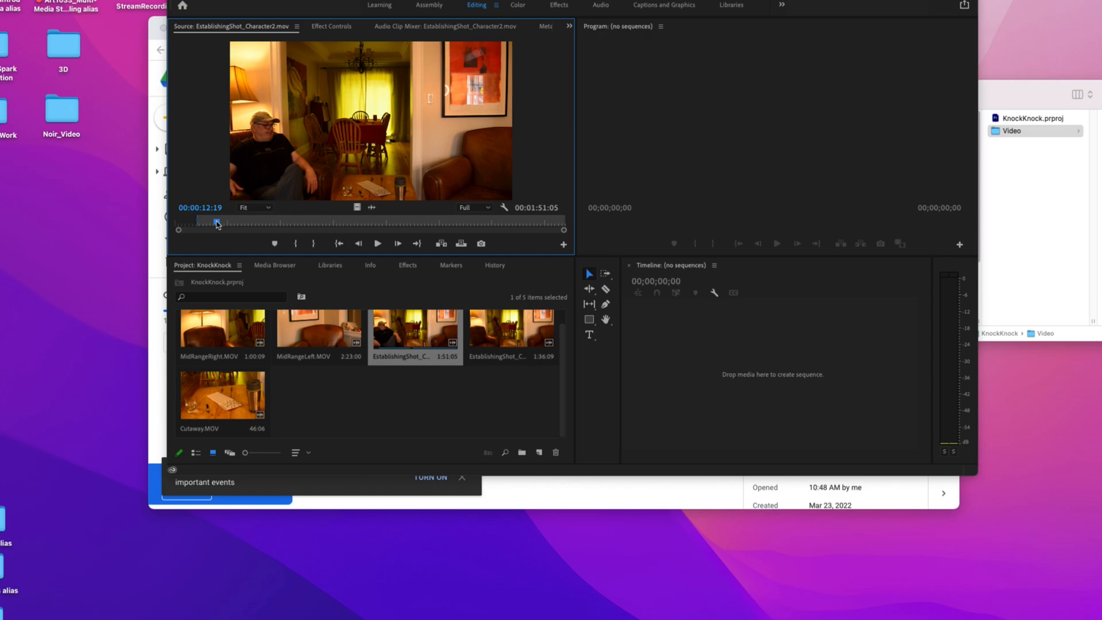
left_click_drag(217, 223, 206, 226)
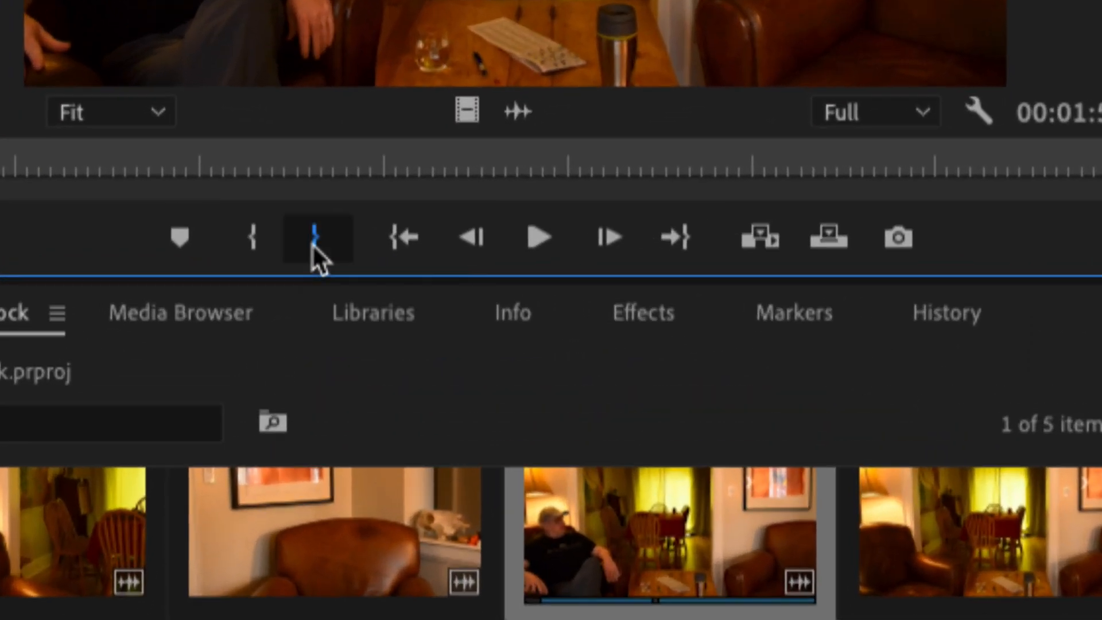
left_click(314, 246)
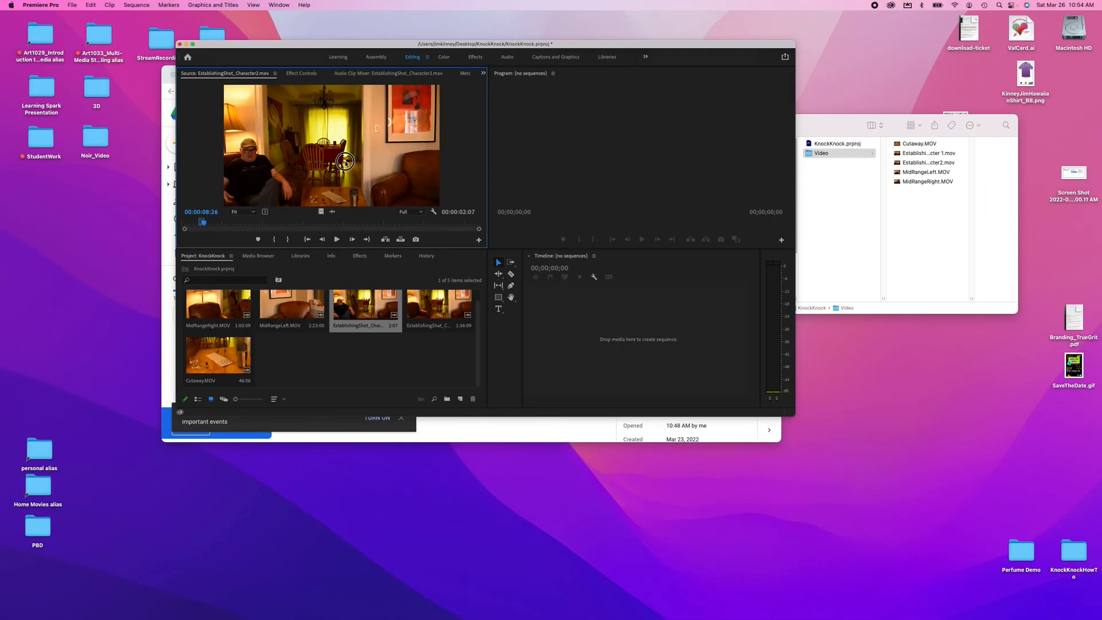
- Add the marked EstablishingShot_Character2 clip to the timeline as a new sequence and play it from the start
left_click_drag(344, 161, 545, 341)
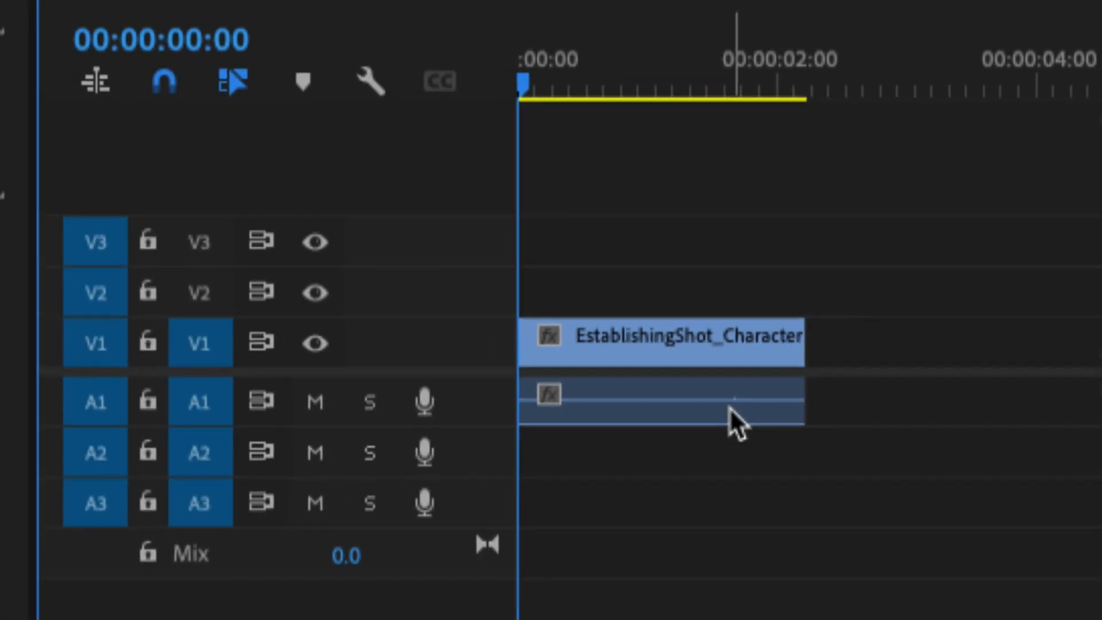
mouse_move(627, 279)
left_mouse_down()
mouse_move(683, 279)
mouse_move(625, 274)
left_mouse_up()
key("space")
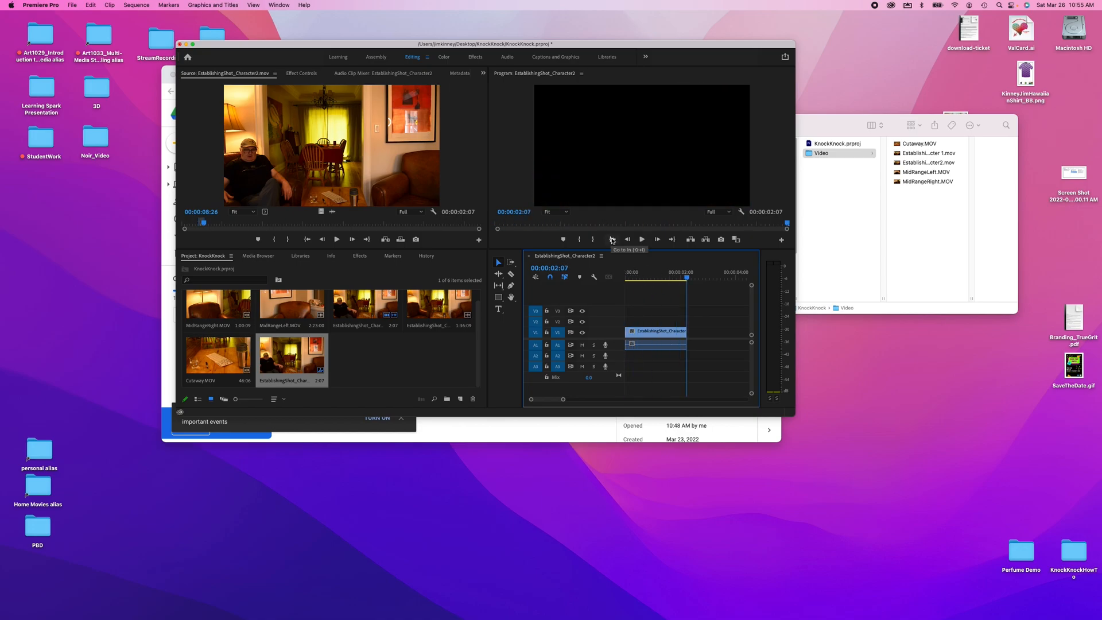
left_click(612, 239)
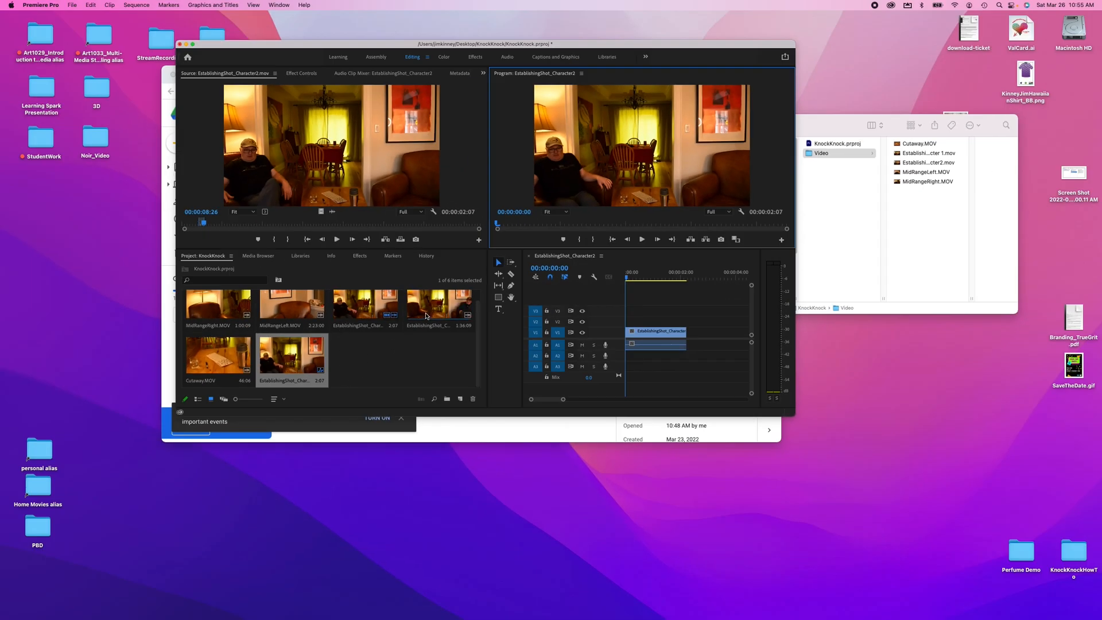
- Open EstablishingShot_Character 1.mov in the Source Monitor and mark an In point at about 00:00:06:12 and an Out point at about 00:00:08:11
double_click(427, 314)
mouse_move(274, 222)
left_mouse_down()
mouse_move(160, 229)
mouse_move(201, 225)
left_mouse_up()
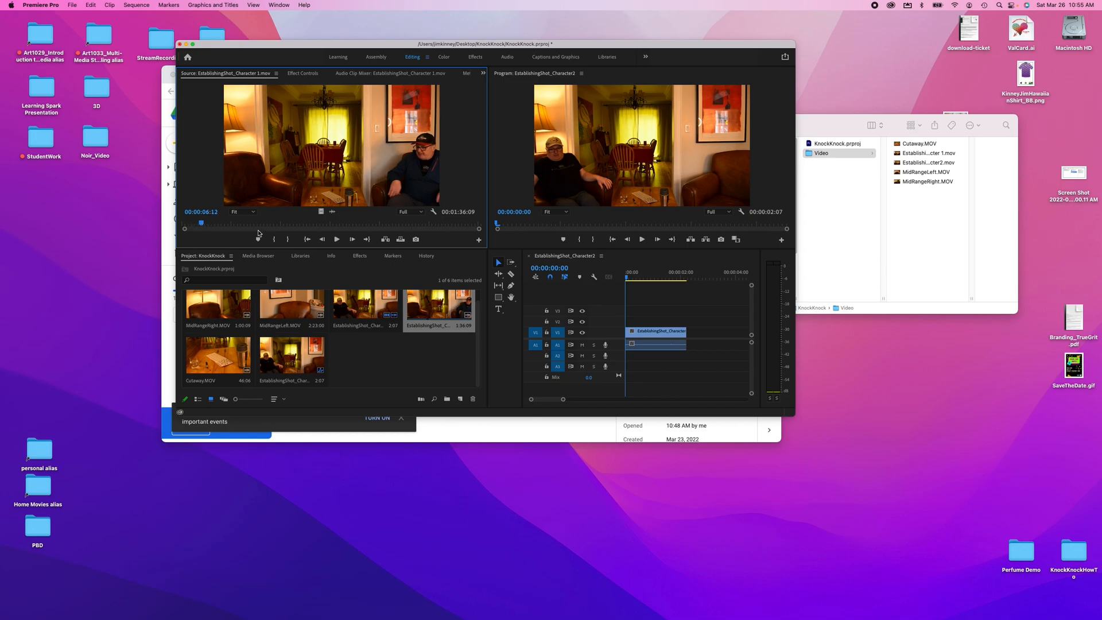
left_click(273, 239)
key("space")
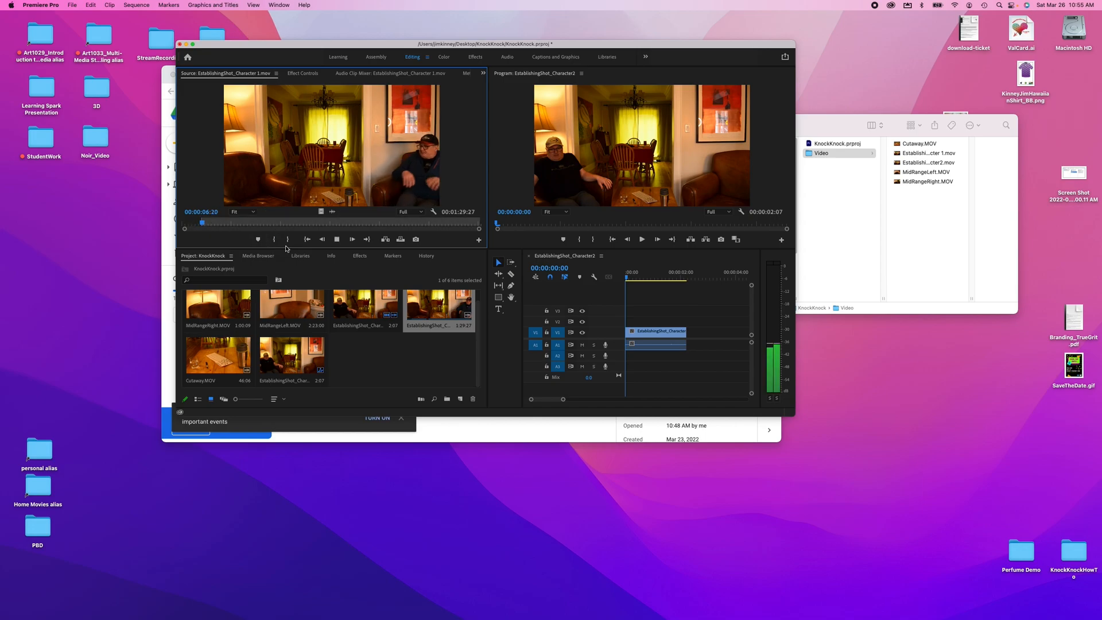
key("space")
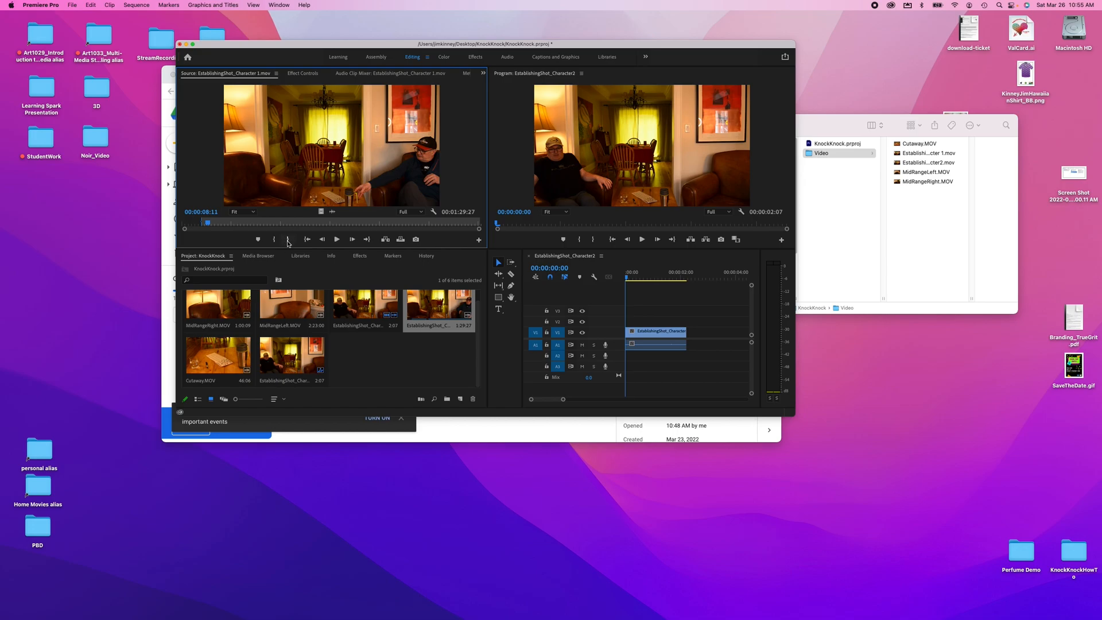
left_click(288, 240)
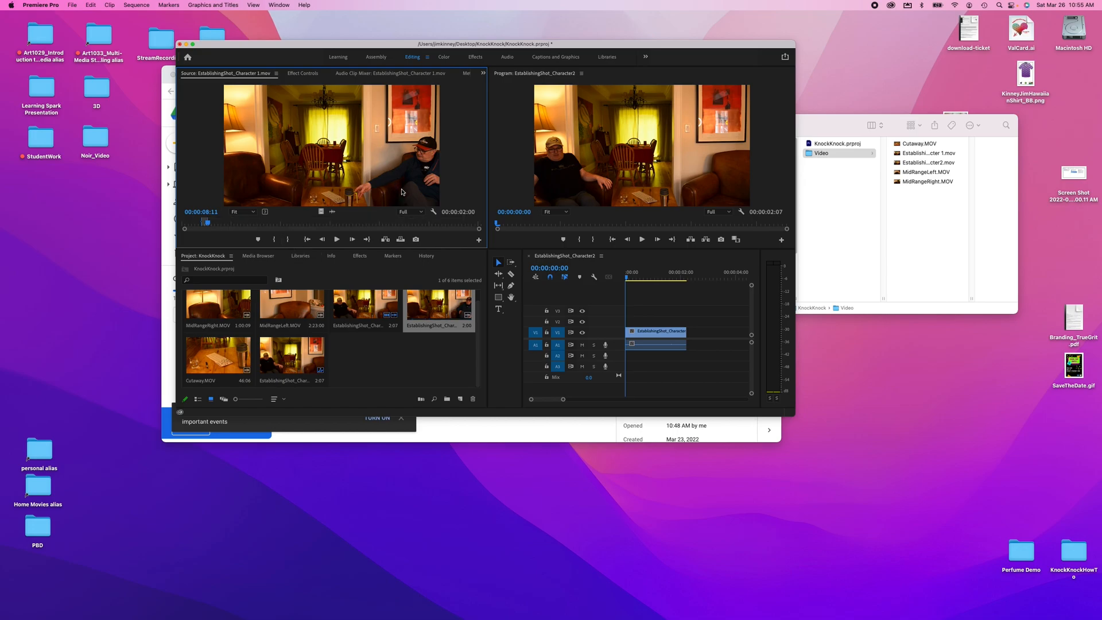
- Place the marked clip on video track 2 above the first clip at the start of the sequence
left_click_drag(401, 192, 689, 322)
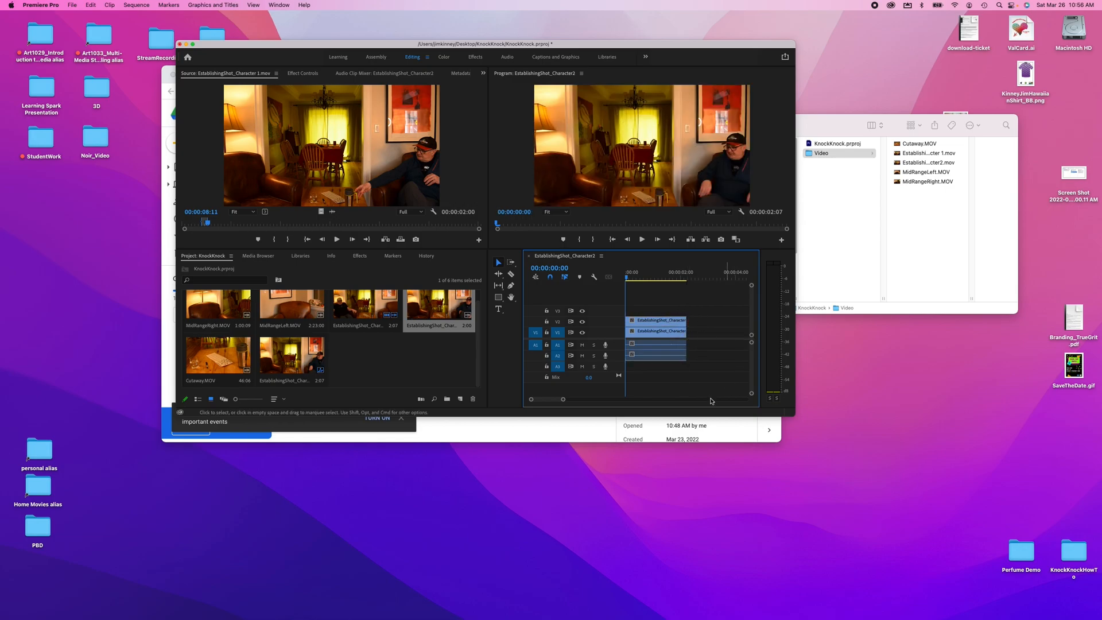
mouse_move(627, 275)
left_mouse_down()
mouse_move(686, 281)
mouse_move(628, 279)
mouse_move(641, 280)
left_mouse_up()
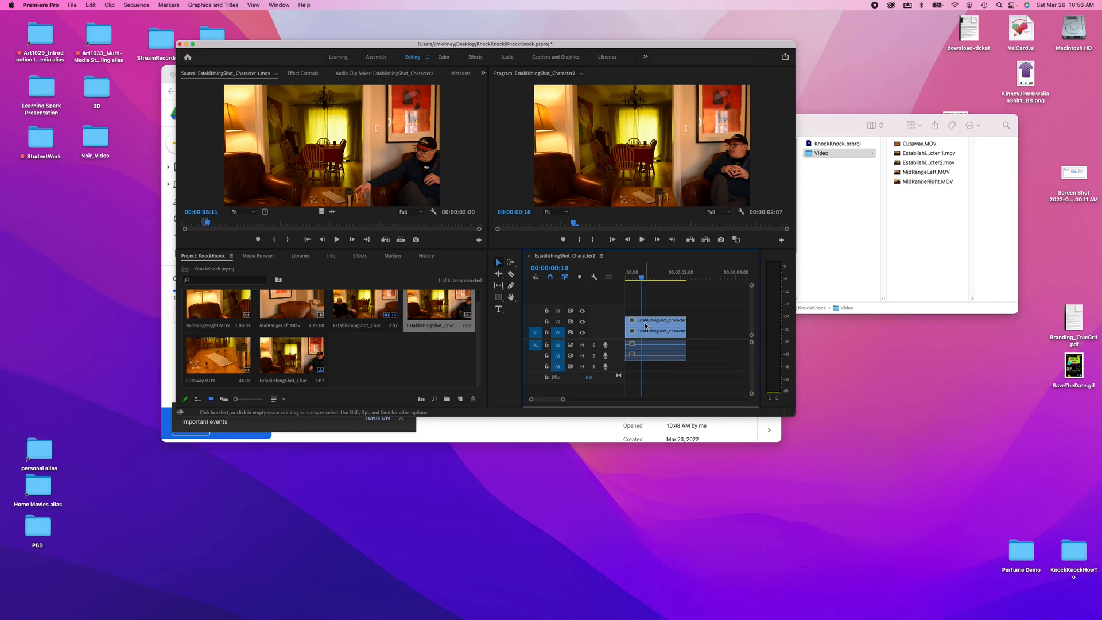
- Add a rectangle opacity mask to the upper clip and stretch its corners over the right half of the frame
left_click(646, 323)
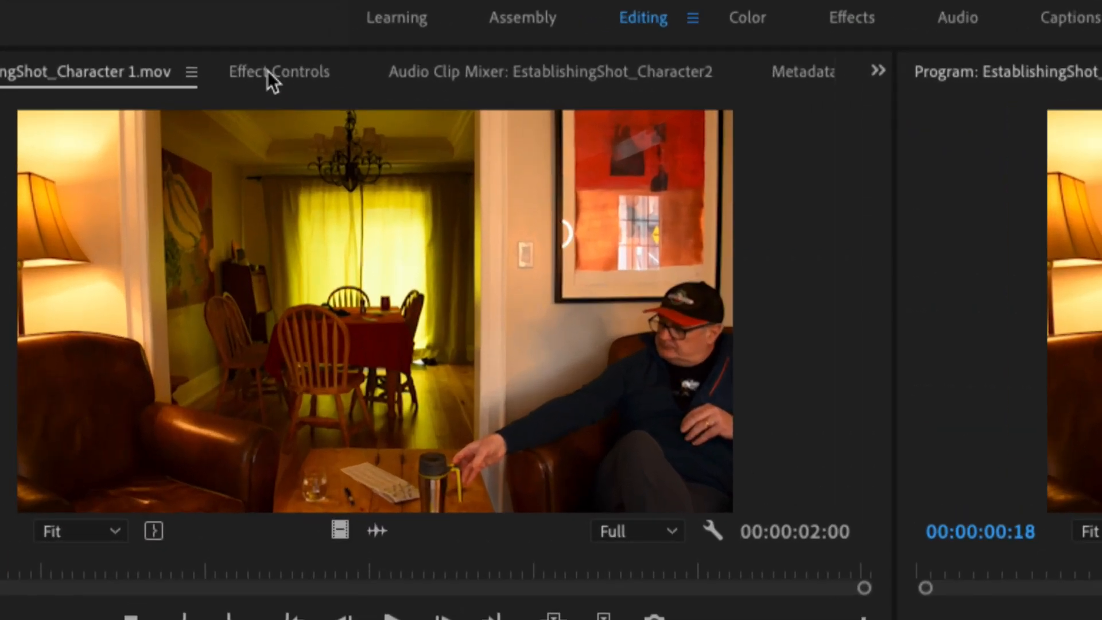
left_click(267, 75)
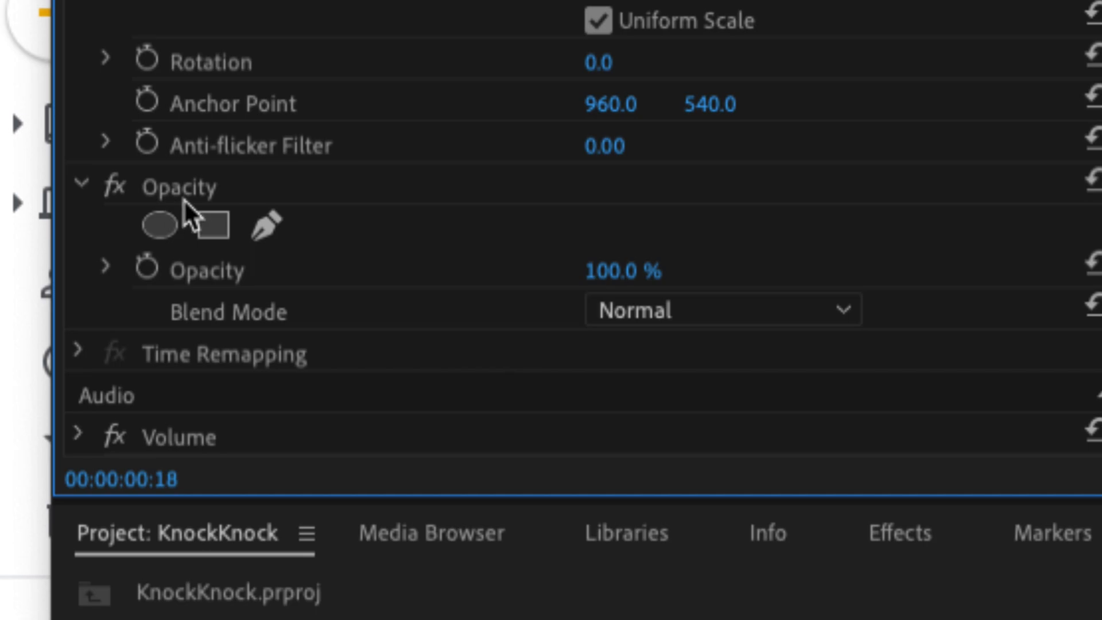
left_click(213, 225)
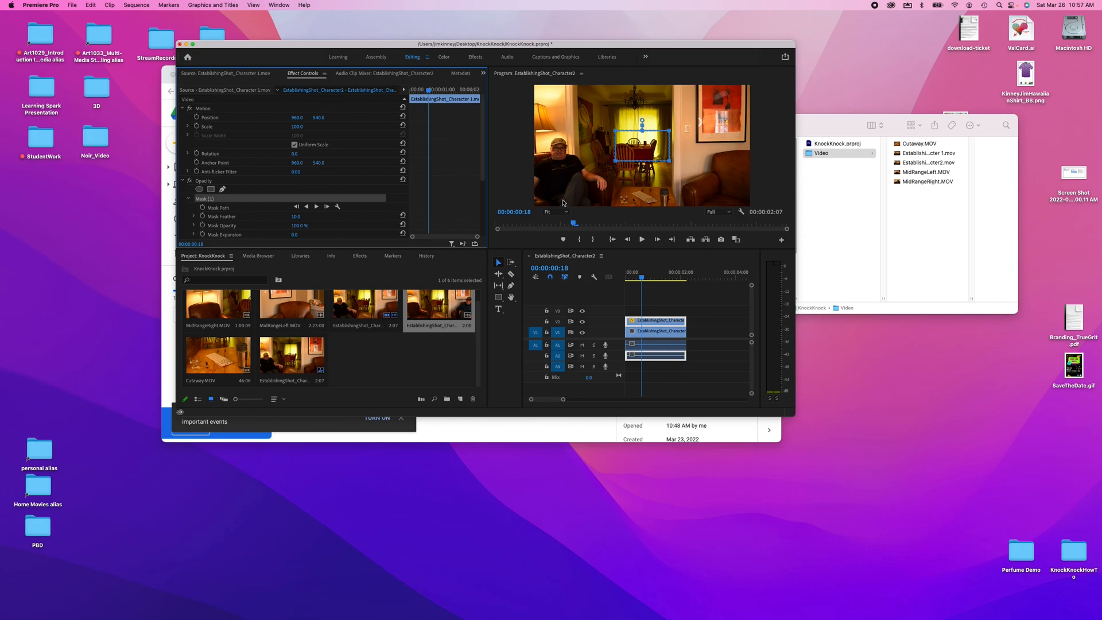
left_click_drag(669, 162, 751, 207)
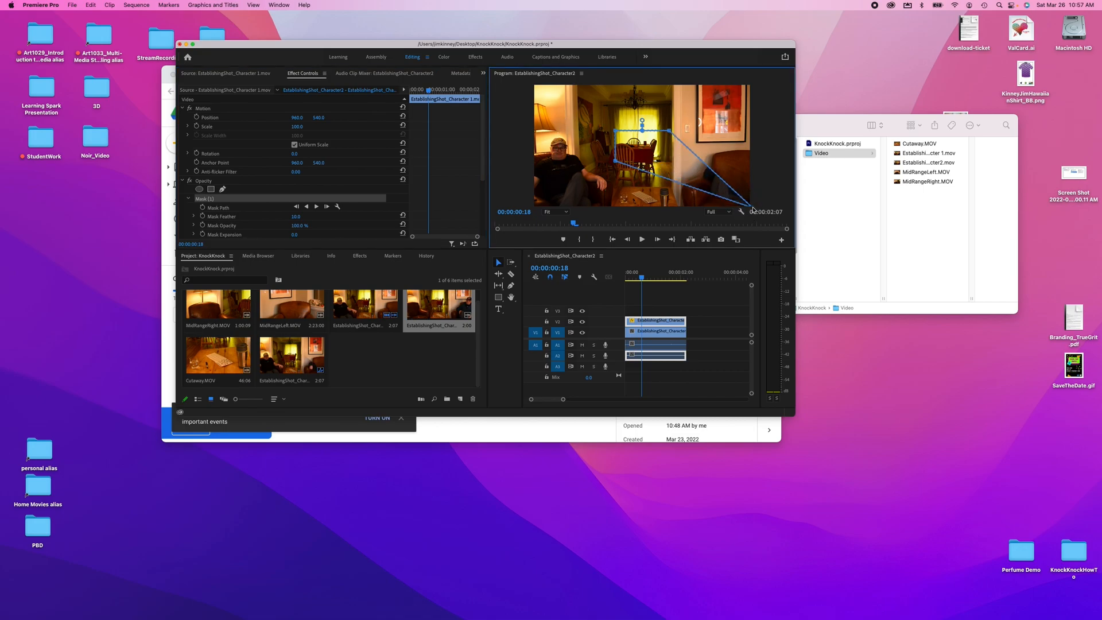
left_click_drag(671, 133, 750, 85)
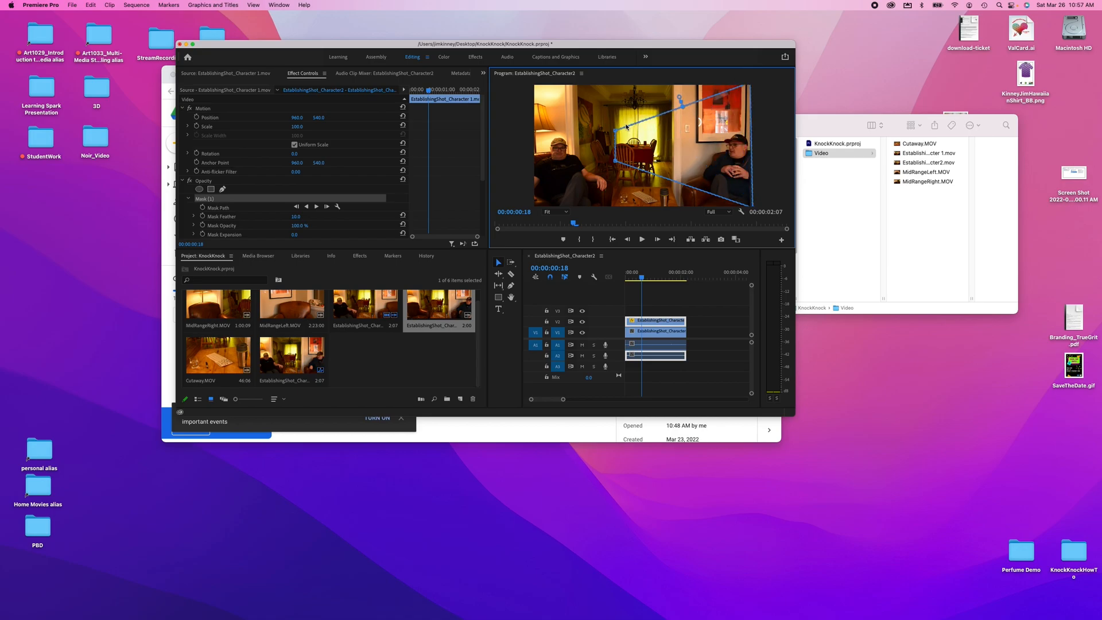
left_click_drag(617, 132, 640, 86)
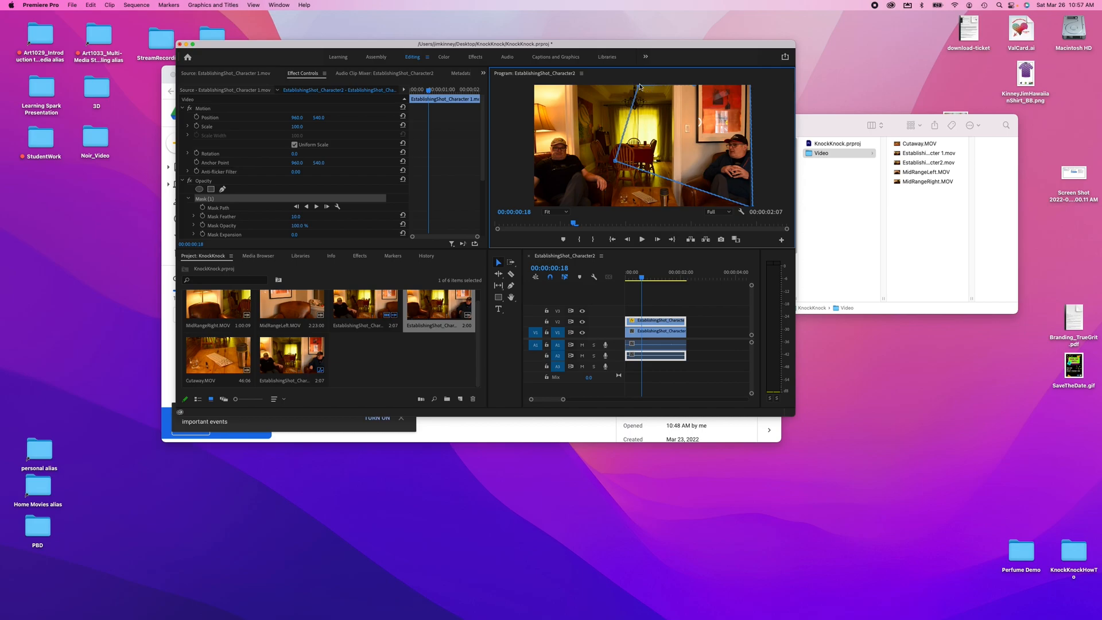
left_click_drag(615, 162, 637, 211)
- Play through the sequence to review the split-screen composite
left_click_drag(642, 278, 608, 277)
key("space")
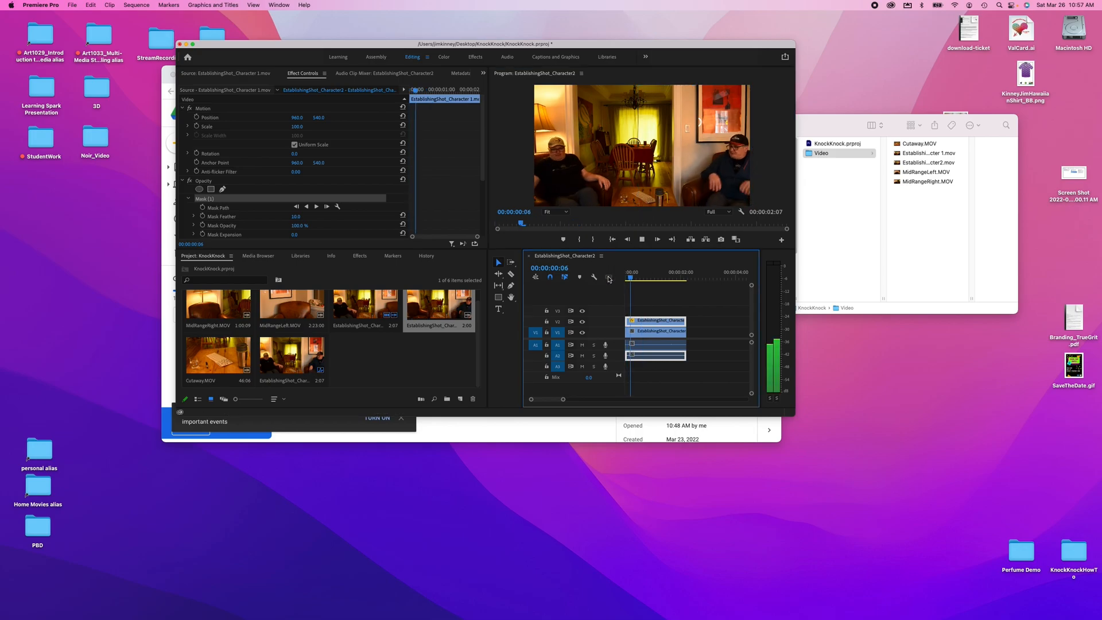
key("space")
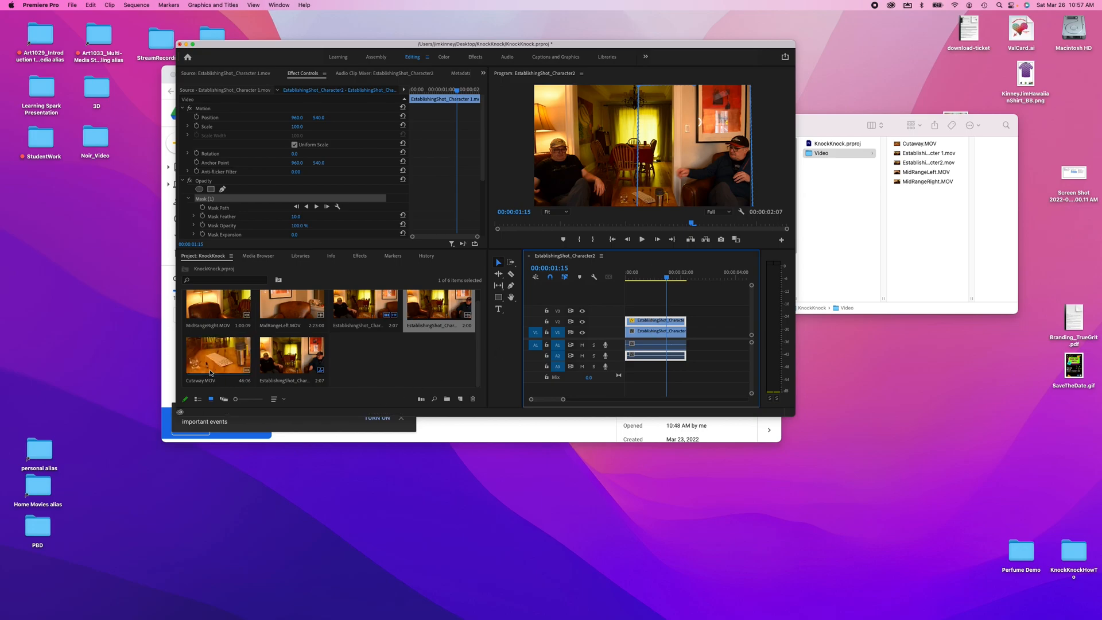
left_click_drag(667, 278, 686, 281)
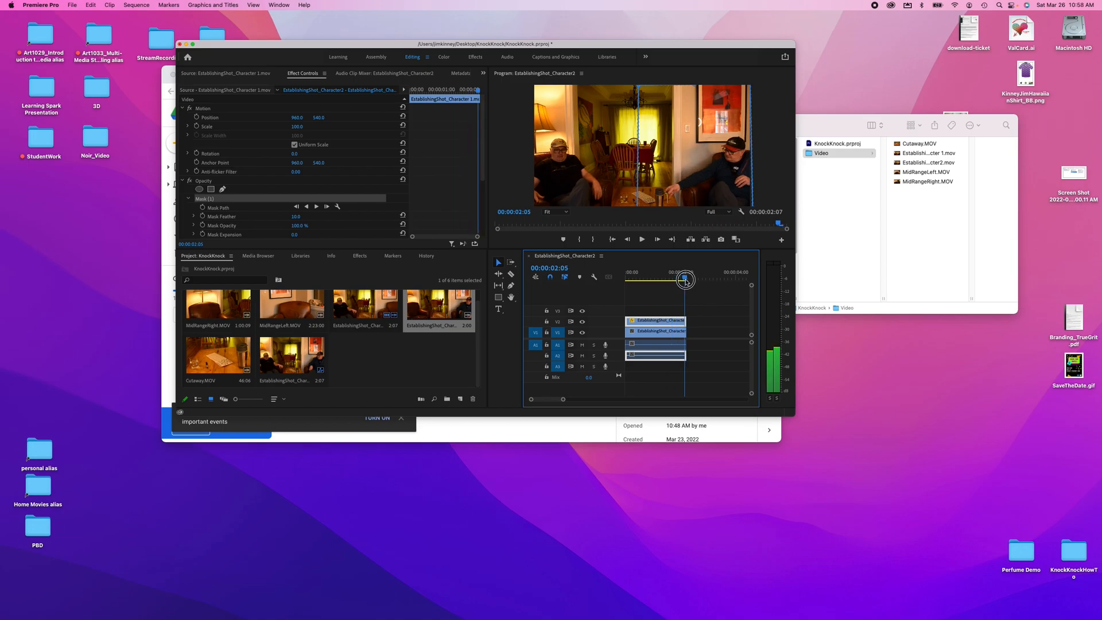
- Open Cutaway.MOV in the Source Monitor and mark an In point at about 00:00:09:11 and an Out point at about 00:00:10:26
double_click(212, 363)
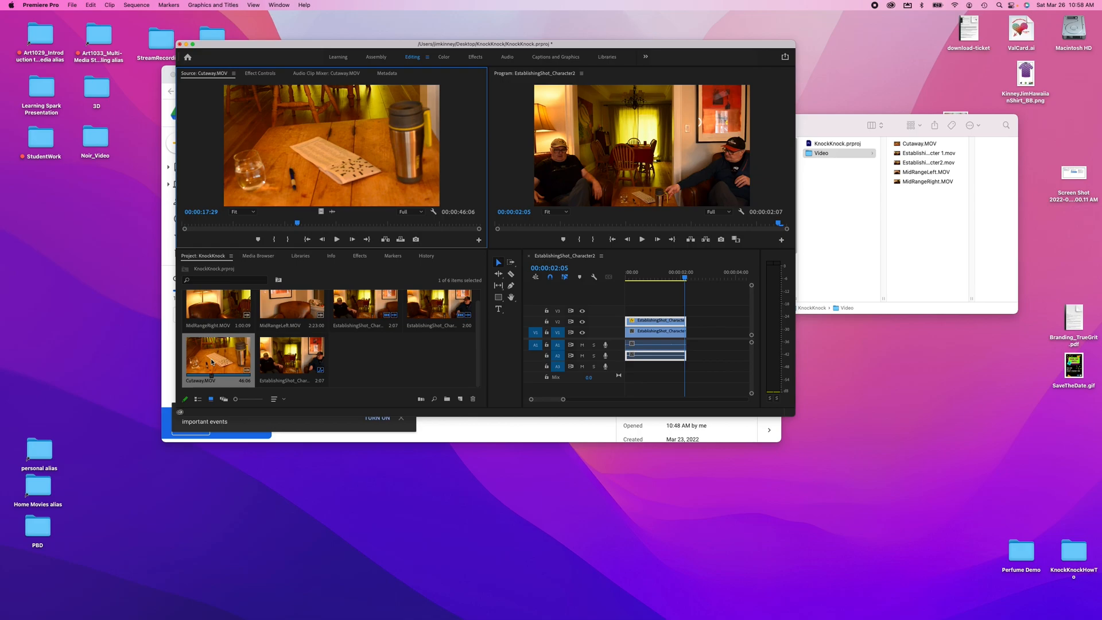
left_click_drag(298, 223, 243, 218)
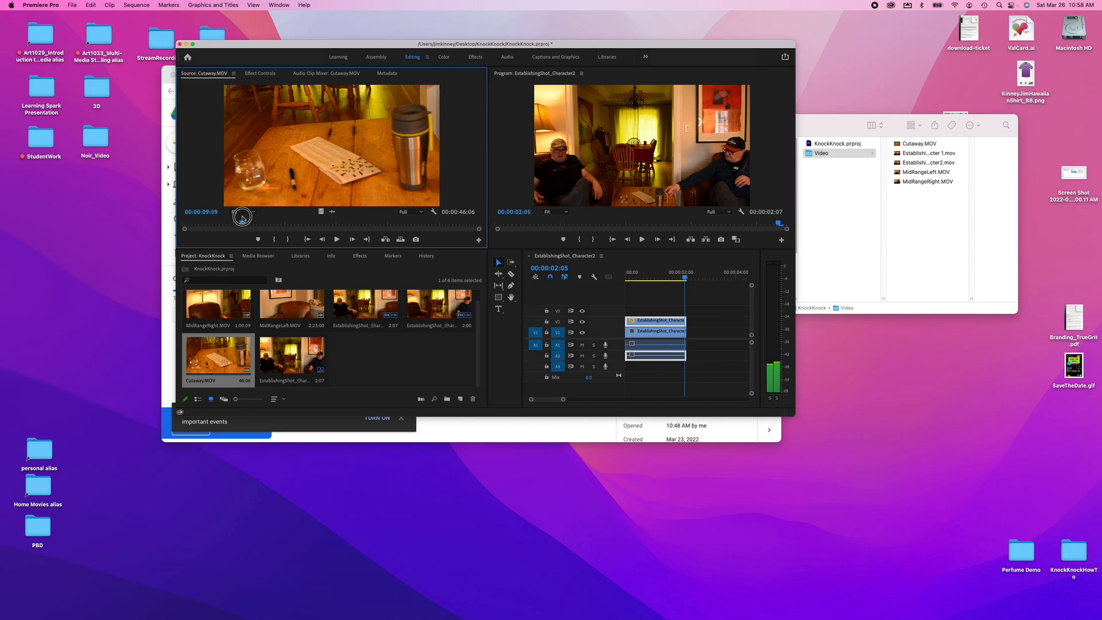
left_click_drag(242, 217, 243, 219)
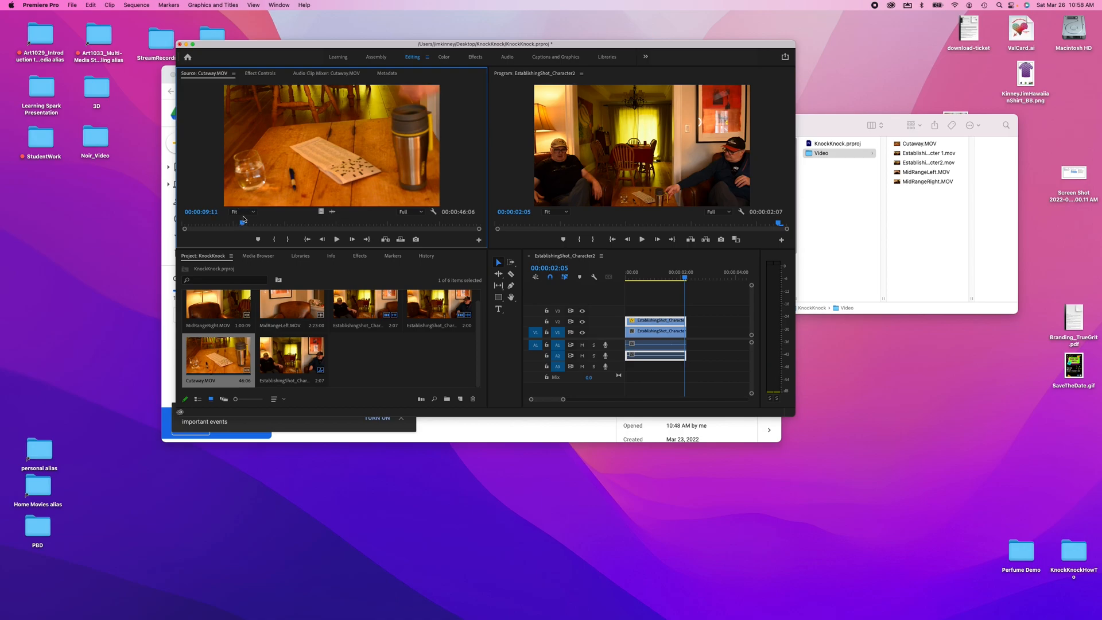
left_click(272, 239)
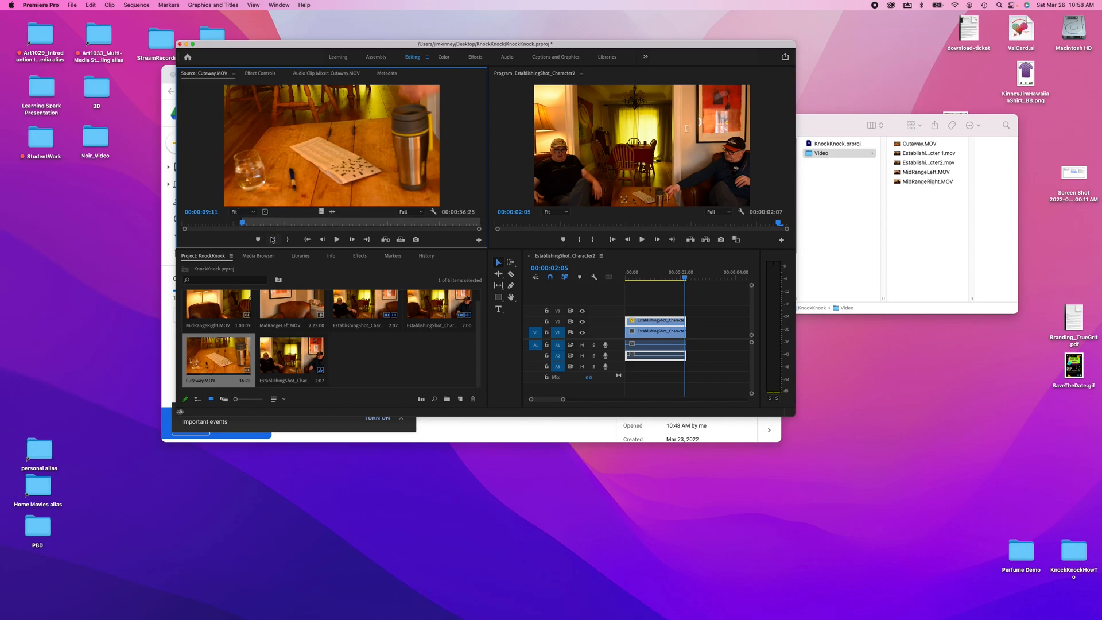
key("space")
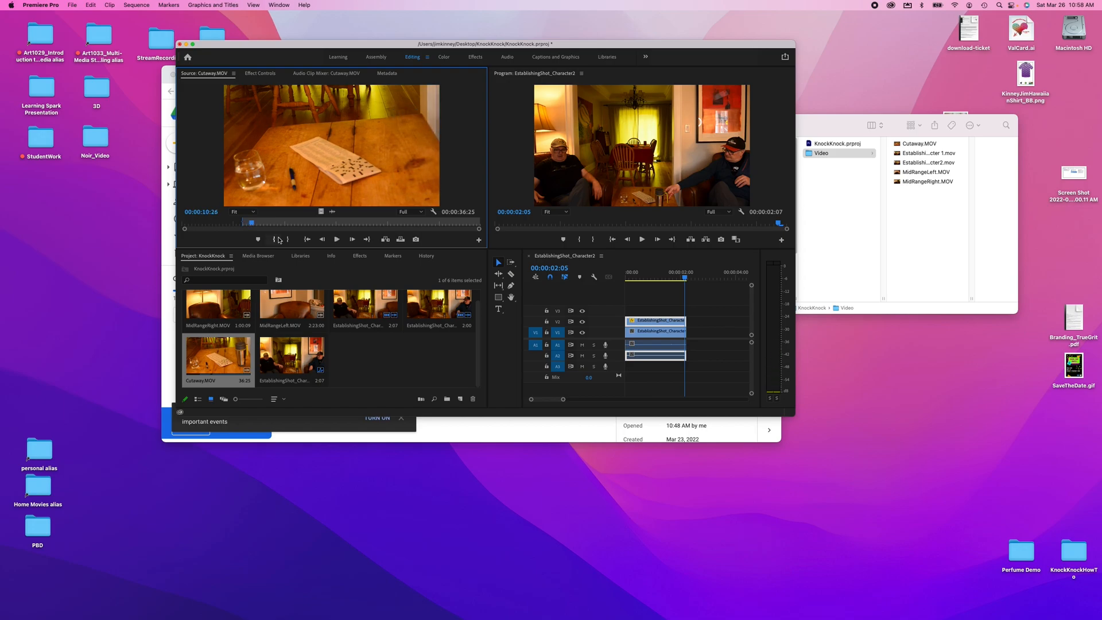
left_click(289, 239)
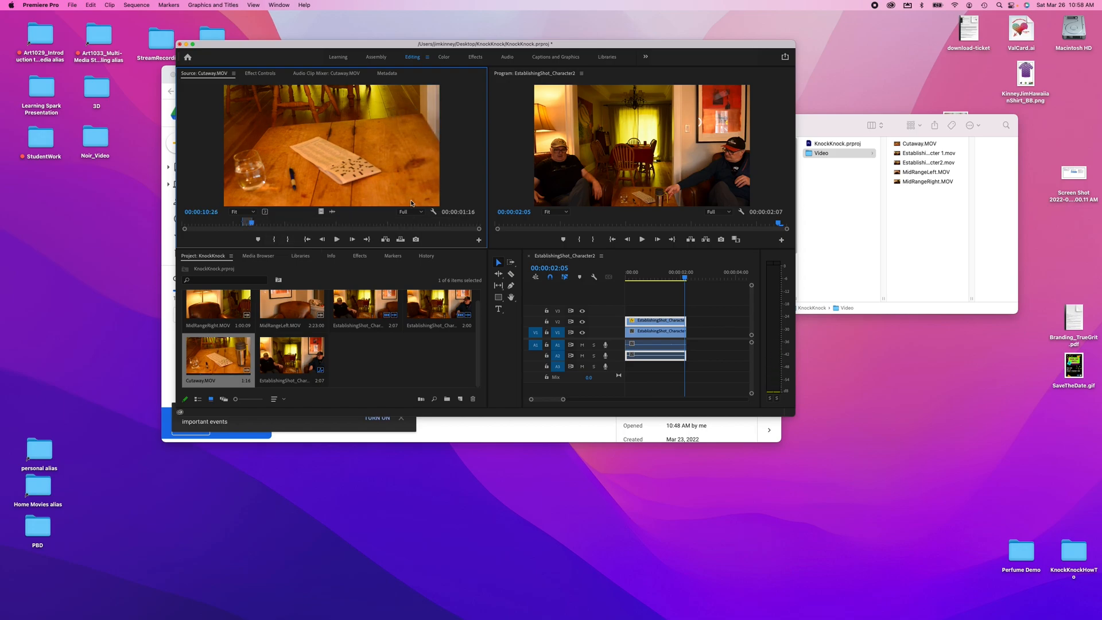
- Add the marked Cutaway clip to video track 1 after the establishing shots and play the sequence from the start
left_click_drag(383, 142, 653, 329)
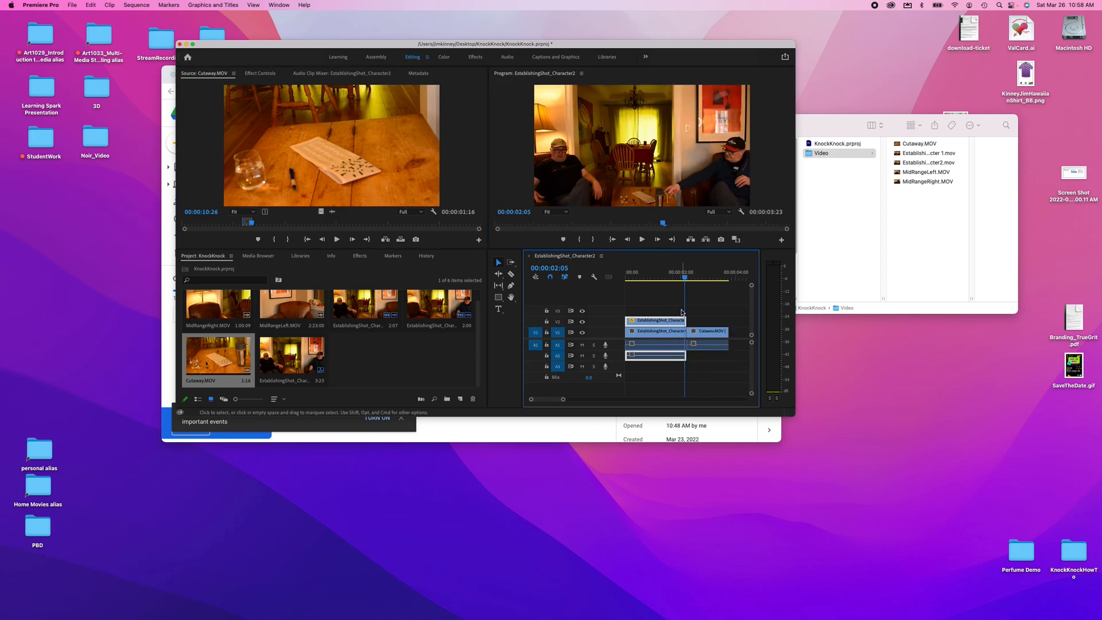
left_click_drag(685, 278, 627, 274)
key("space")
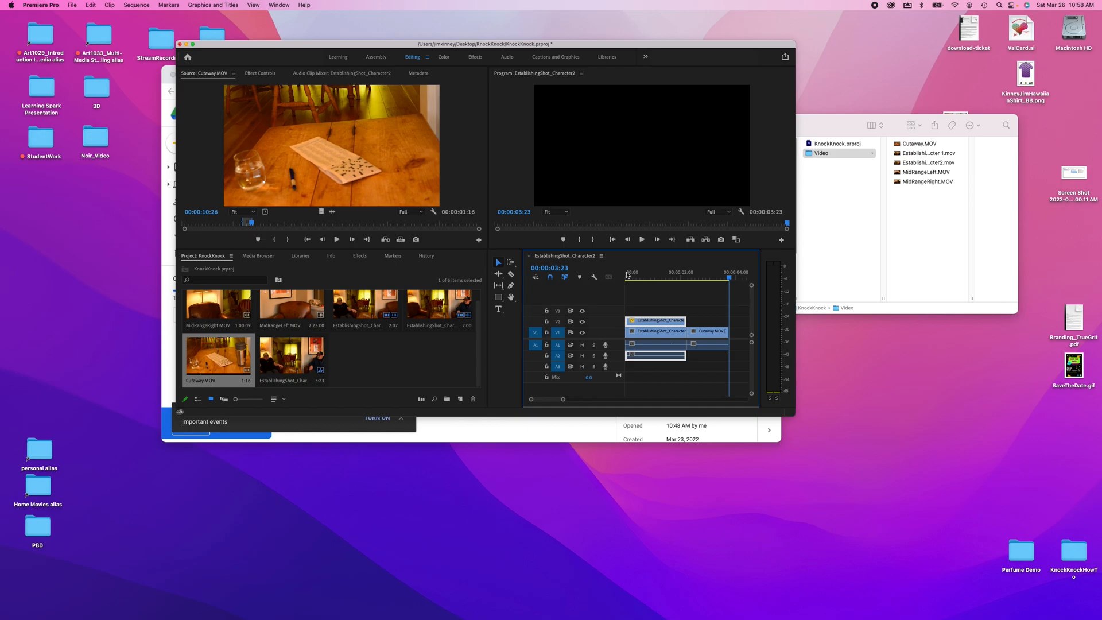
- Open the Export Media settings for the EstablishingShot_Character2 sequence
left_click(403, 371)
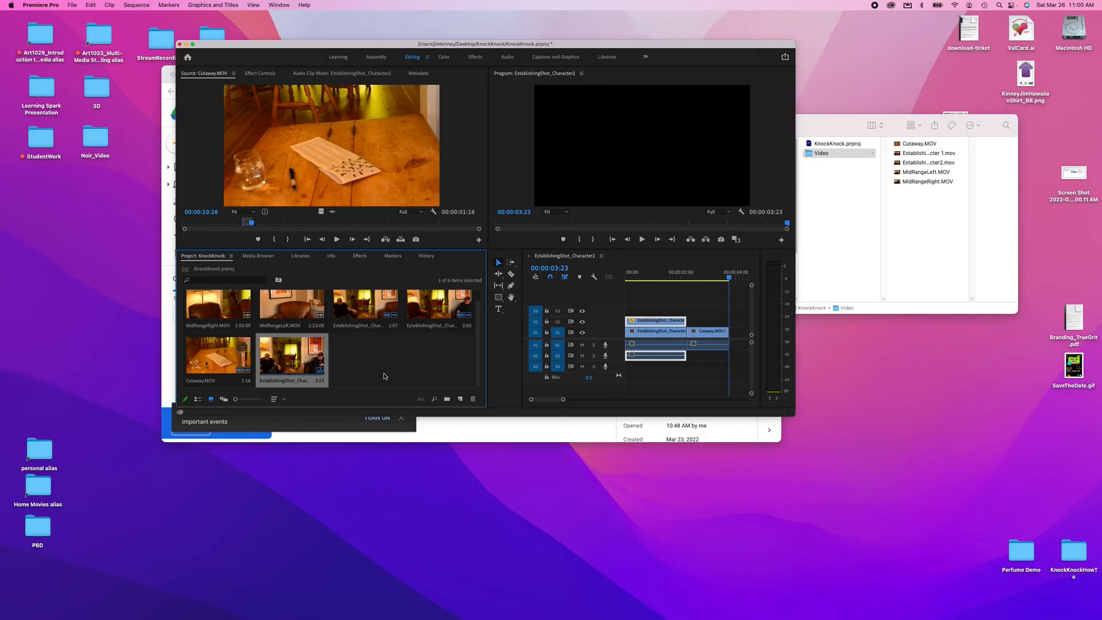
left_click(639, 299)
left_click_drag(639, 299, 721, 374)
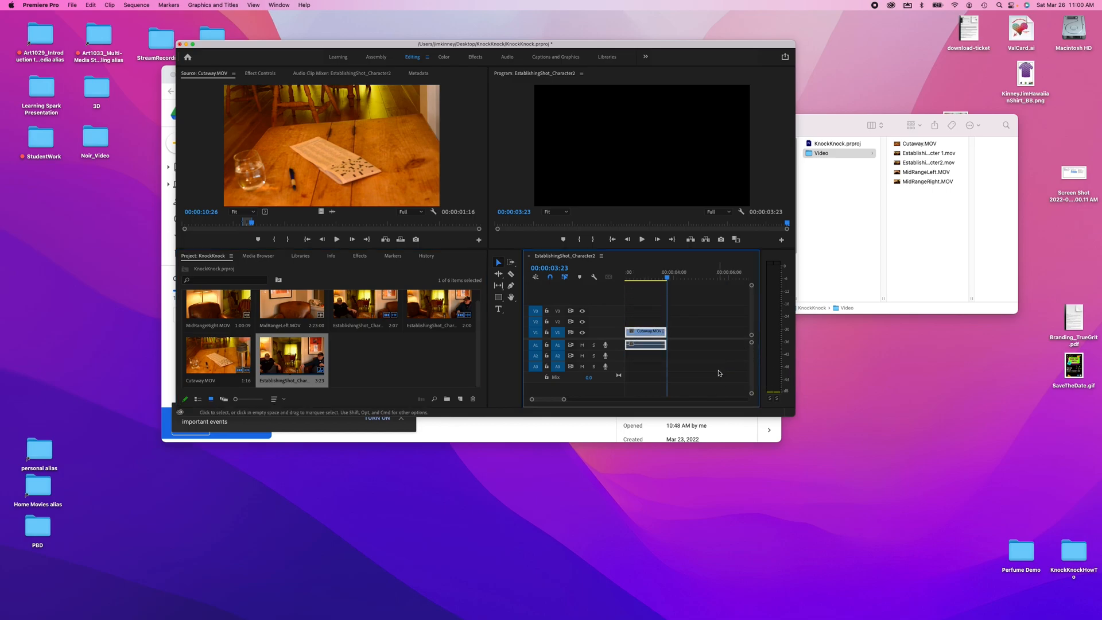
left_click(309, 367)
left_click(72, 5)
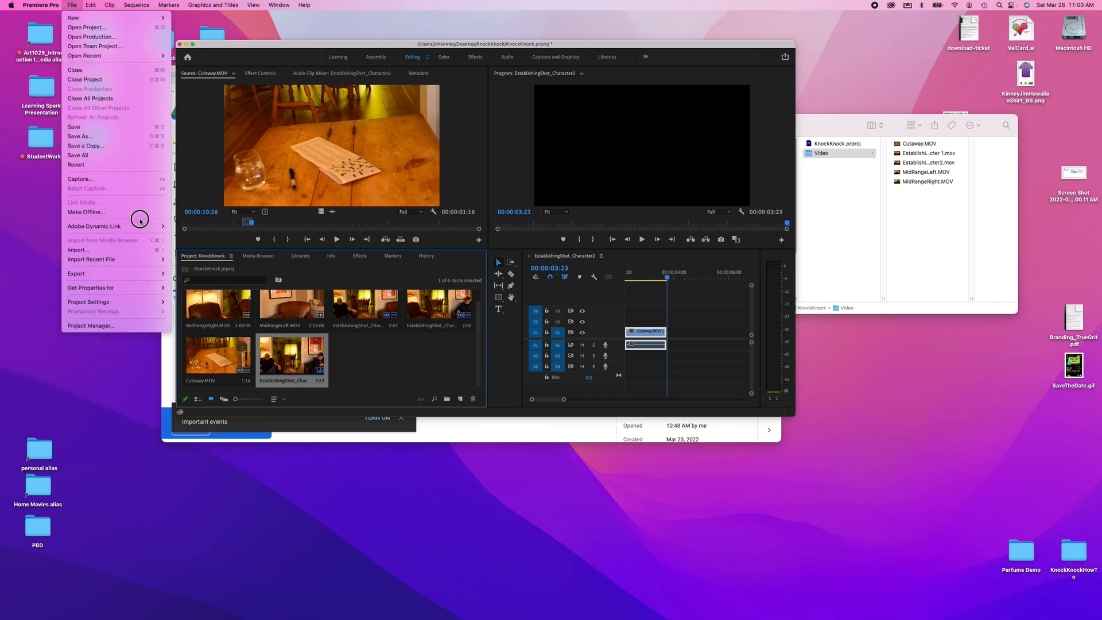
mouse_move(141, 276)
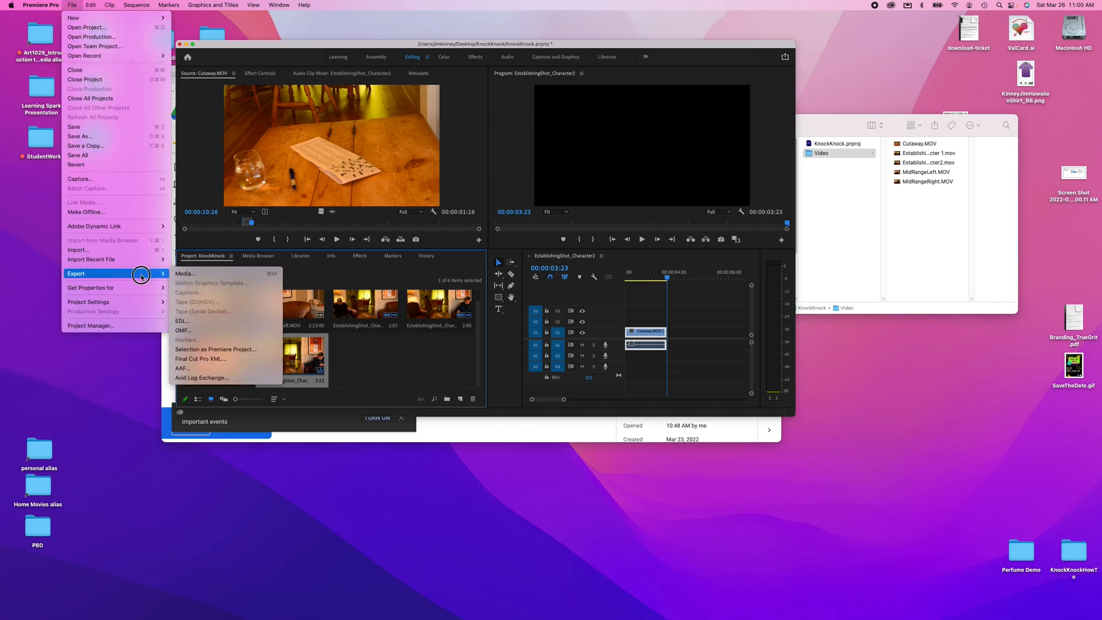
left_click(189, 275)
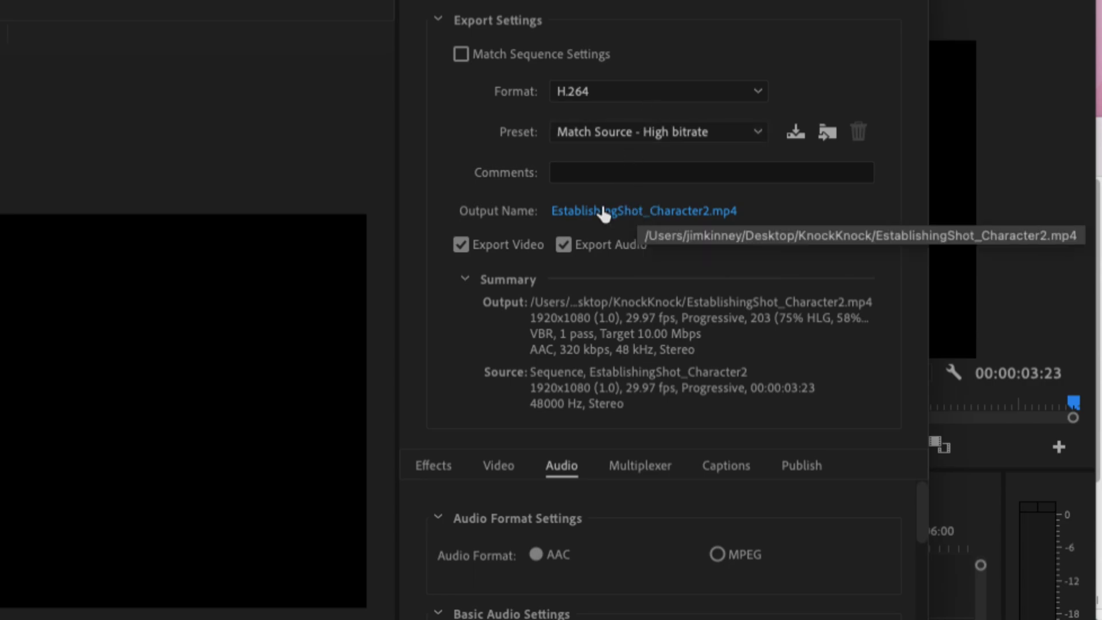
- Name the output file KnockKnock_Jim and export the sequence as an H.264 video
left_click(621, 212)
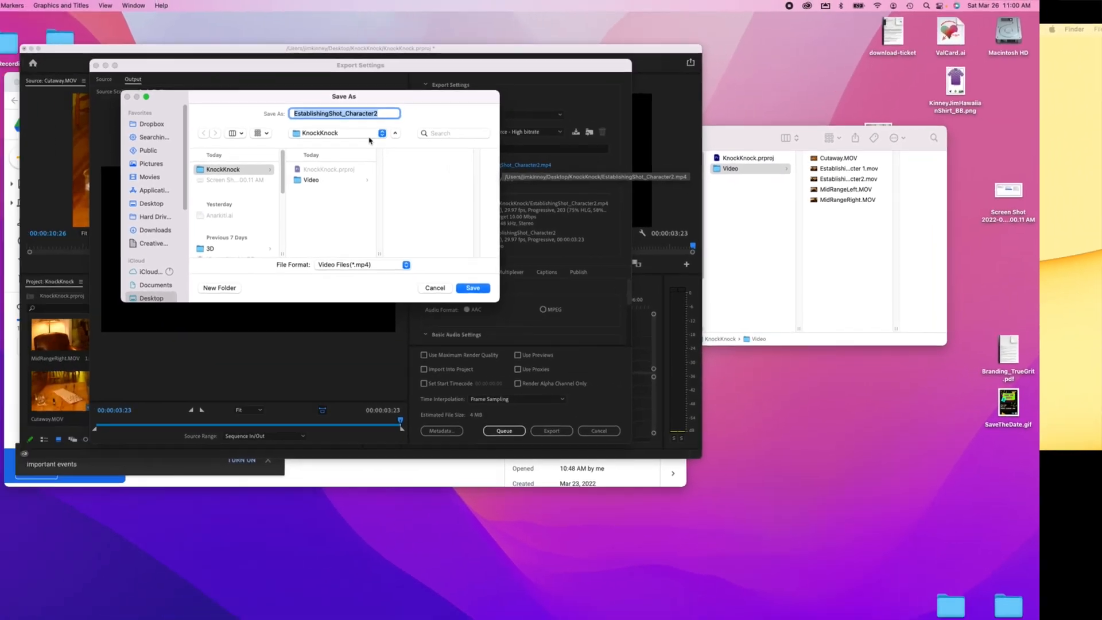
type("KnockKnock_Jim")
key("Return")
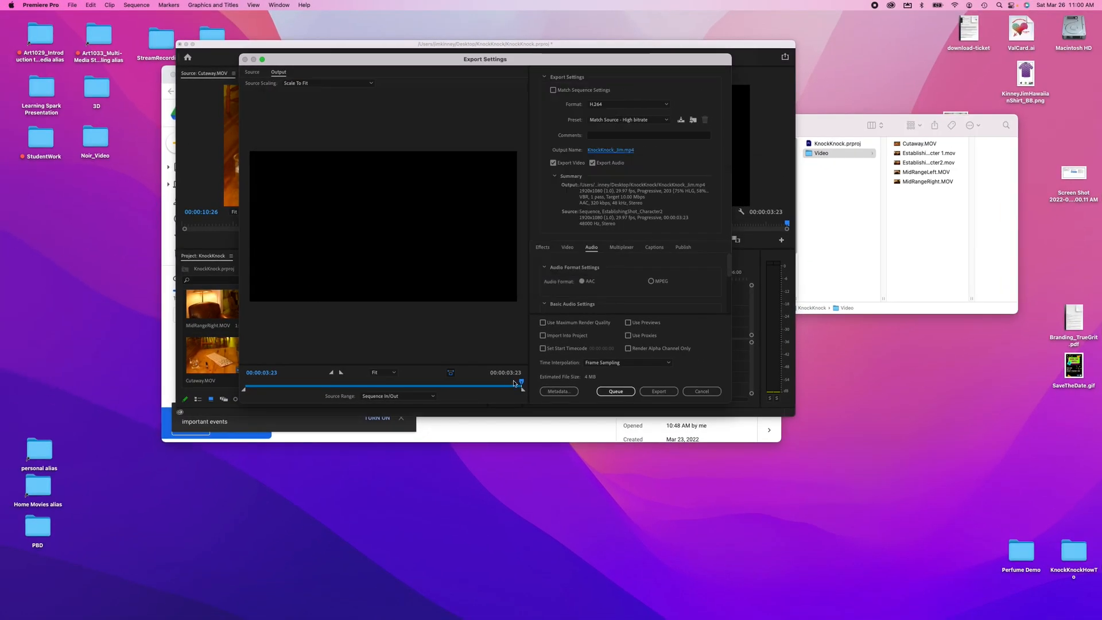
left_click_drag(521, 381, 287, 380)
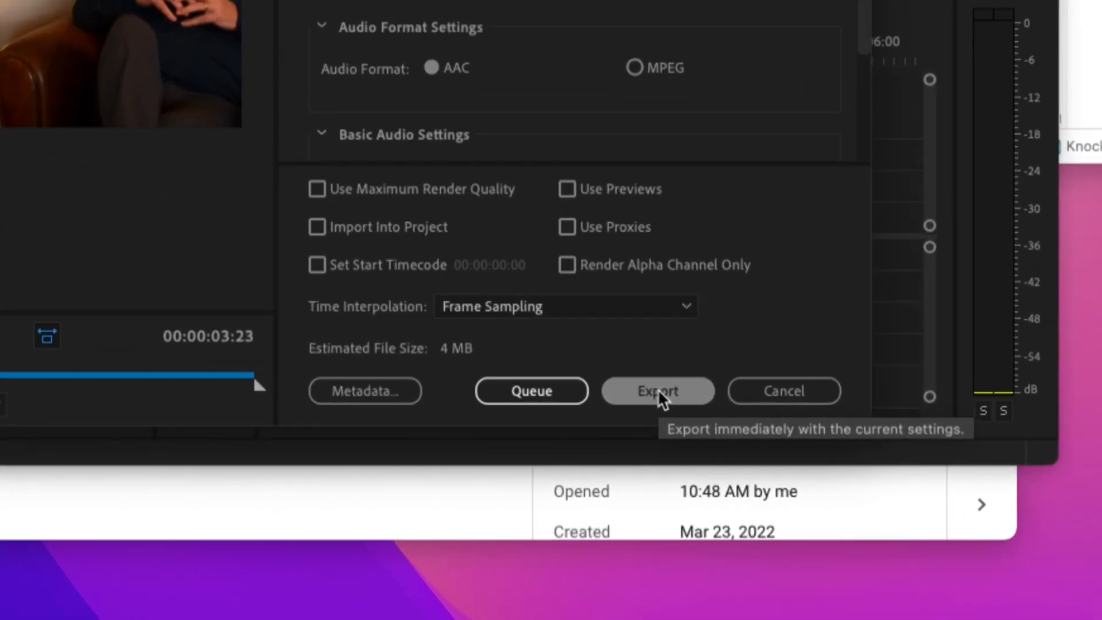
left_click(659, 390)
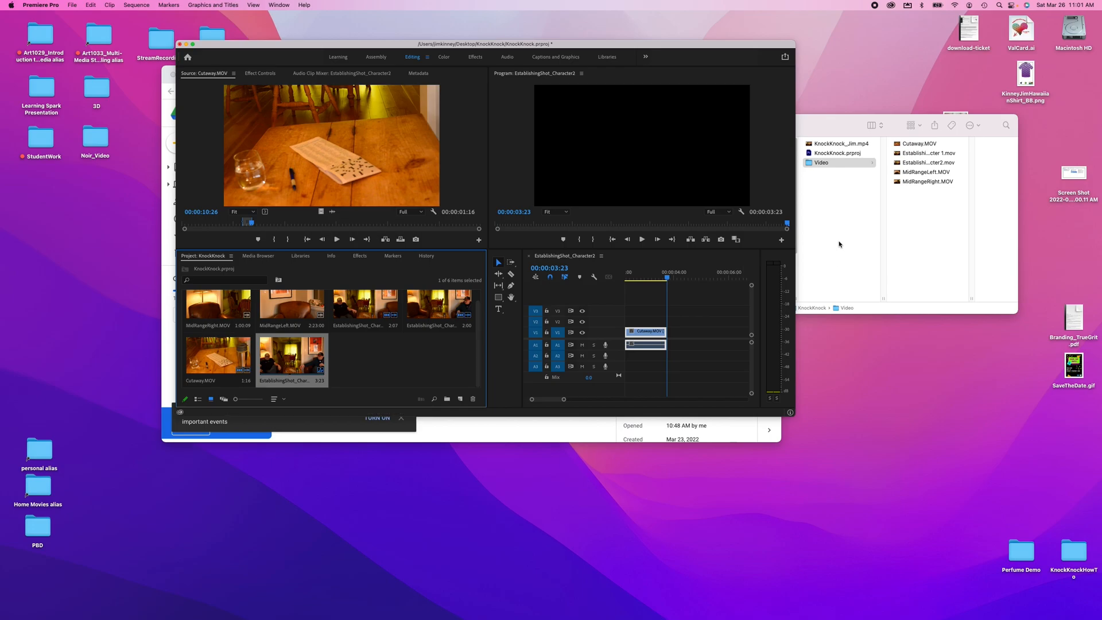
- Switch to Finder and browse the KnockKnock folder for the exported video
left_click(836, 223)
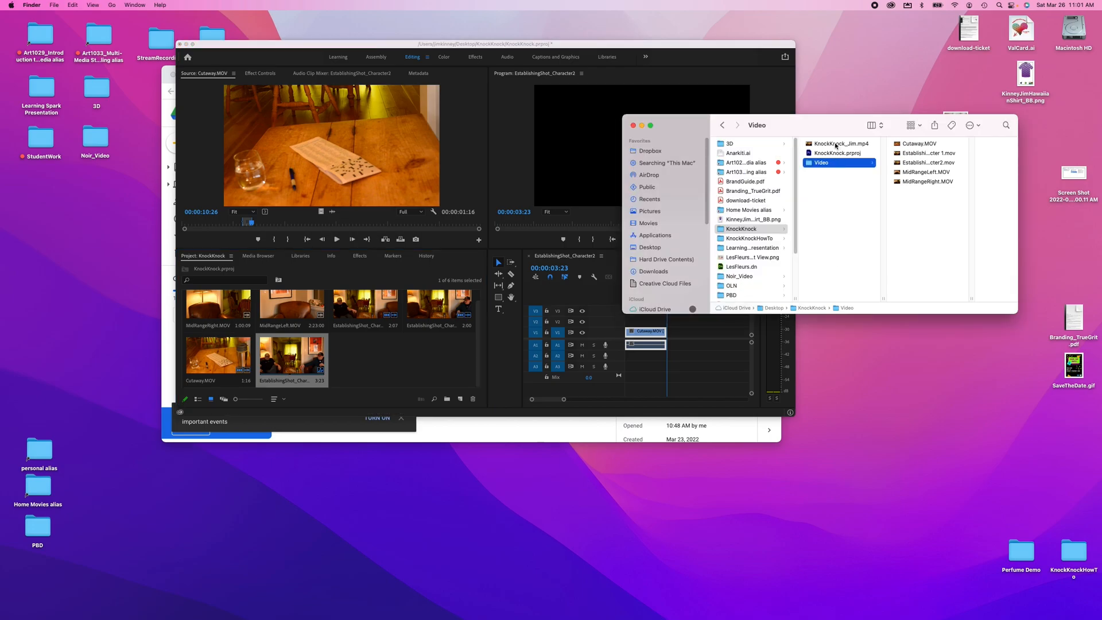
left_click(734, 229)
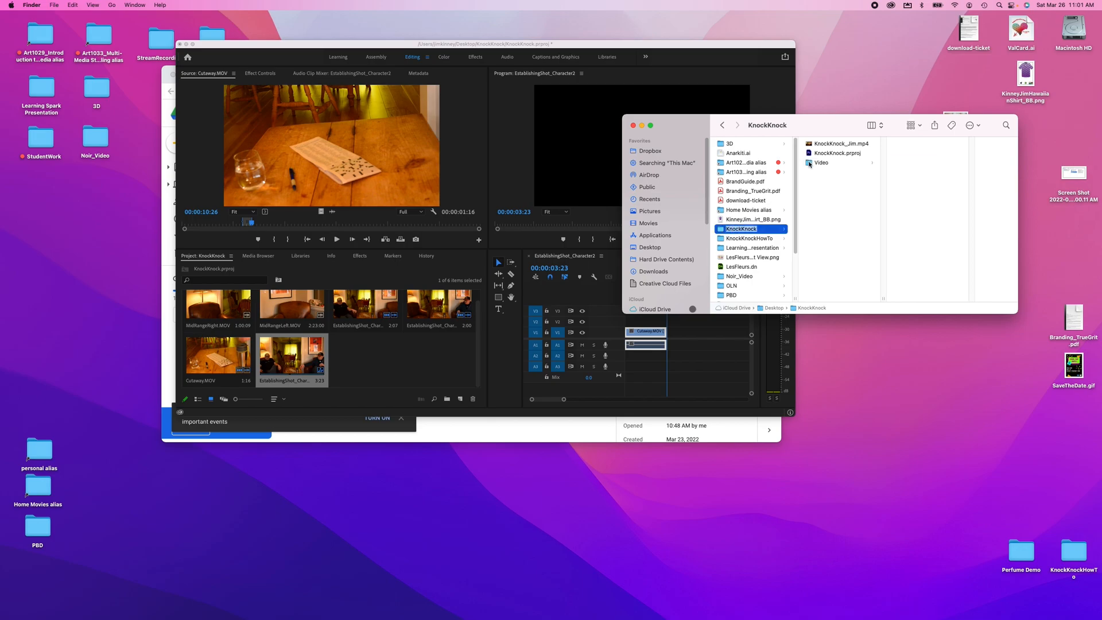
left_click(809, 165)
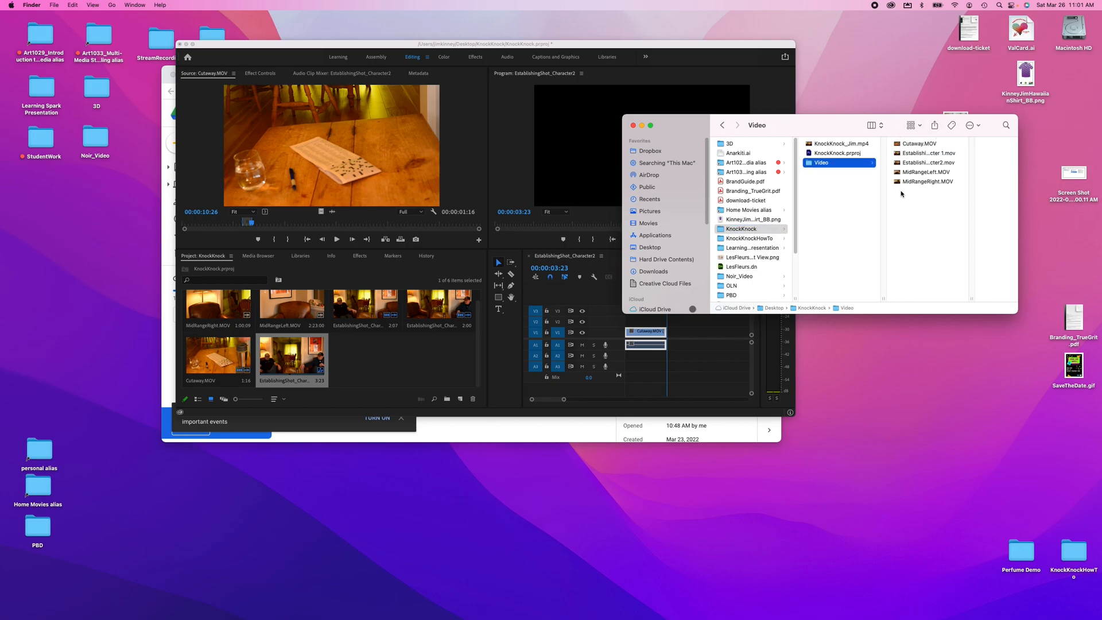
- Open the exported KnockKnock_Jim.mp4 video from the KnockKnock folder
left_click(824, 154)
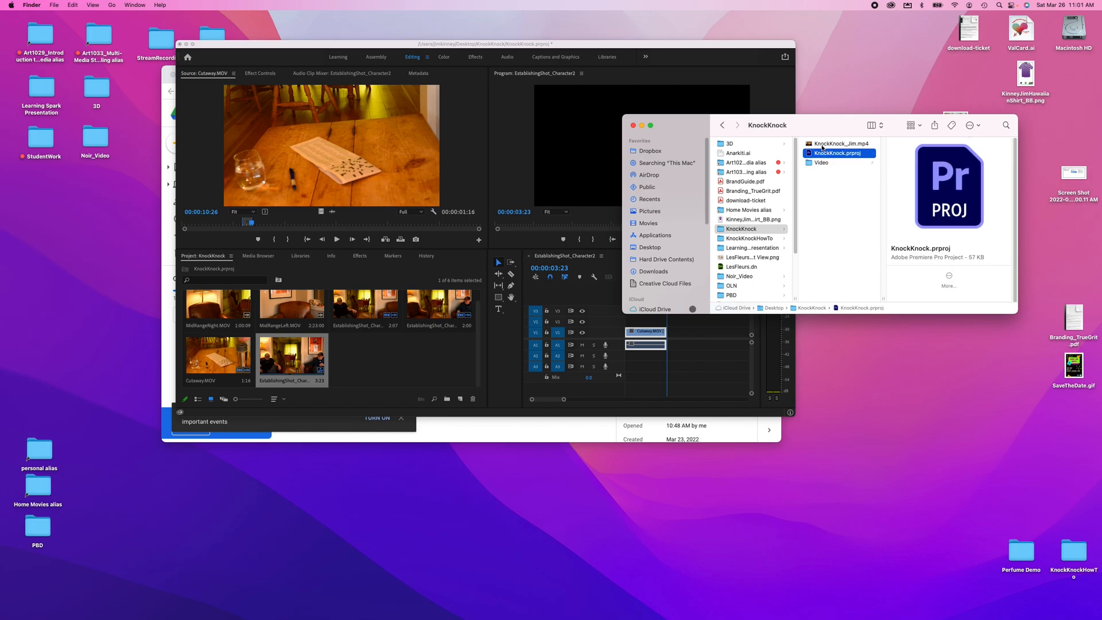
left_click(822, 145)
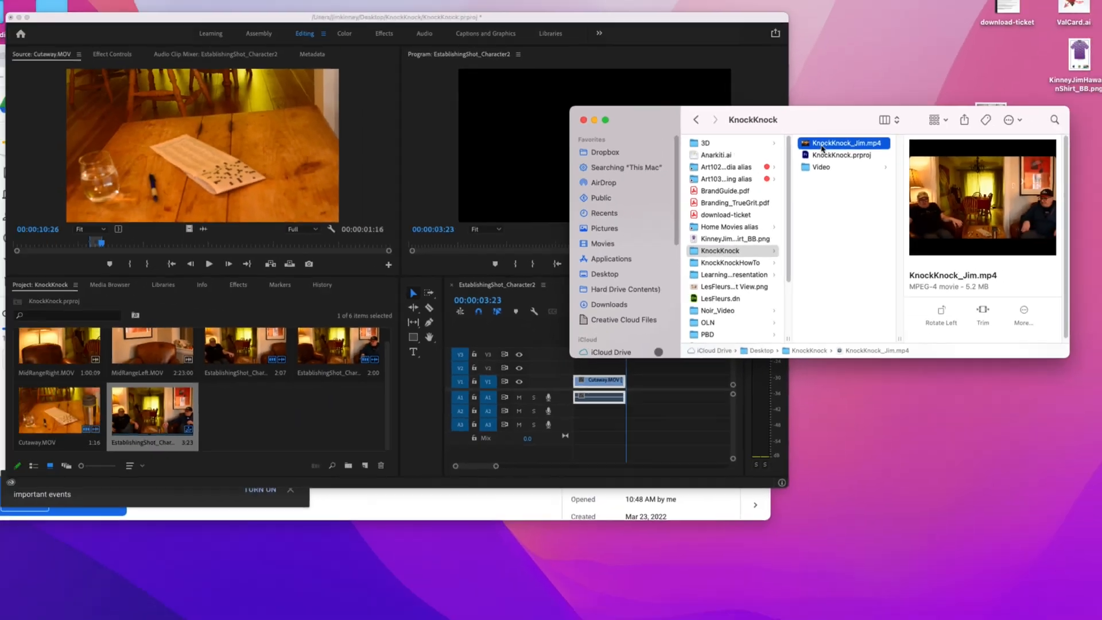
double_click(821, 144)
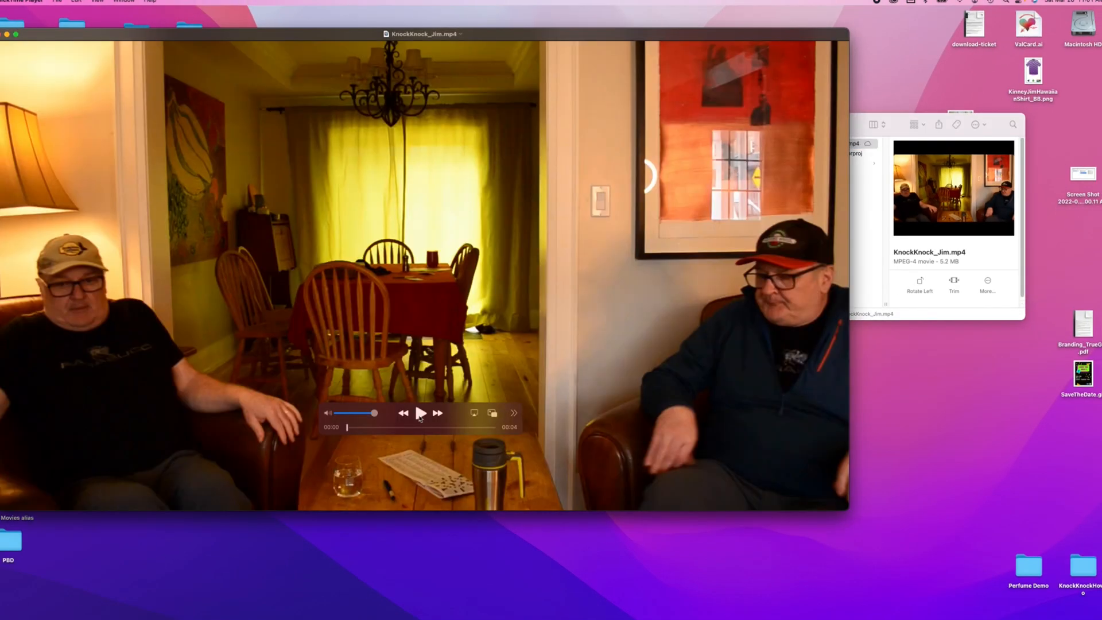
- Play back the exported video to review it, then close the player and the Finder window
left_click(420, 413)
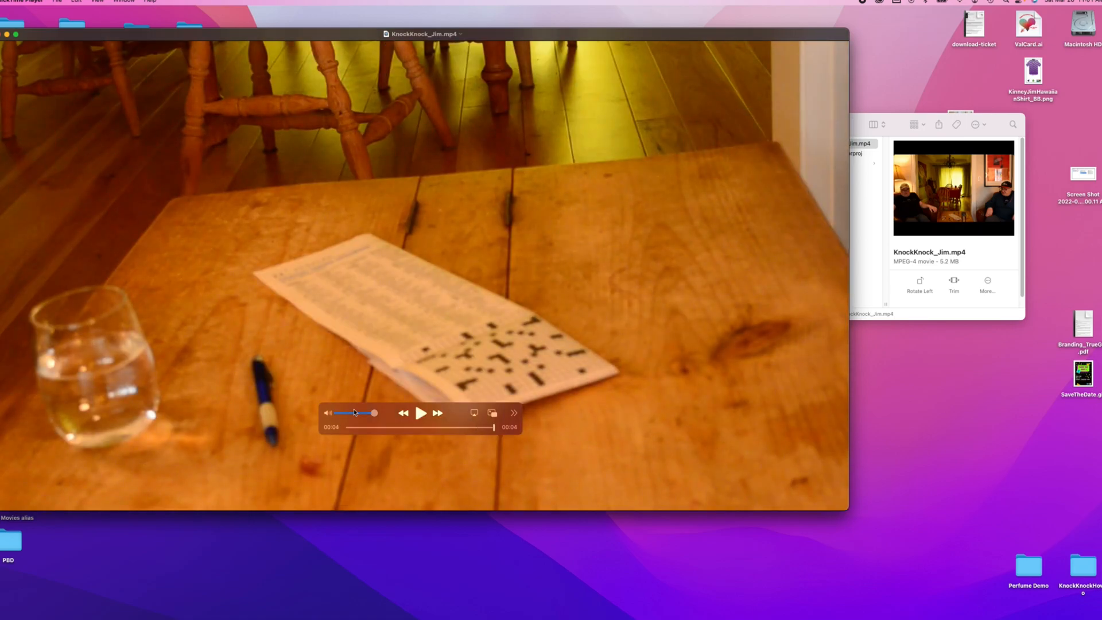
key("space")
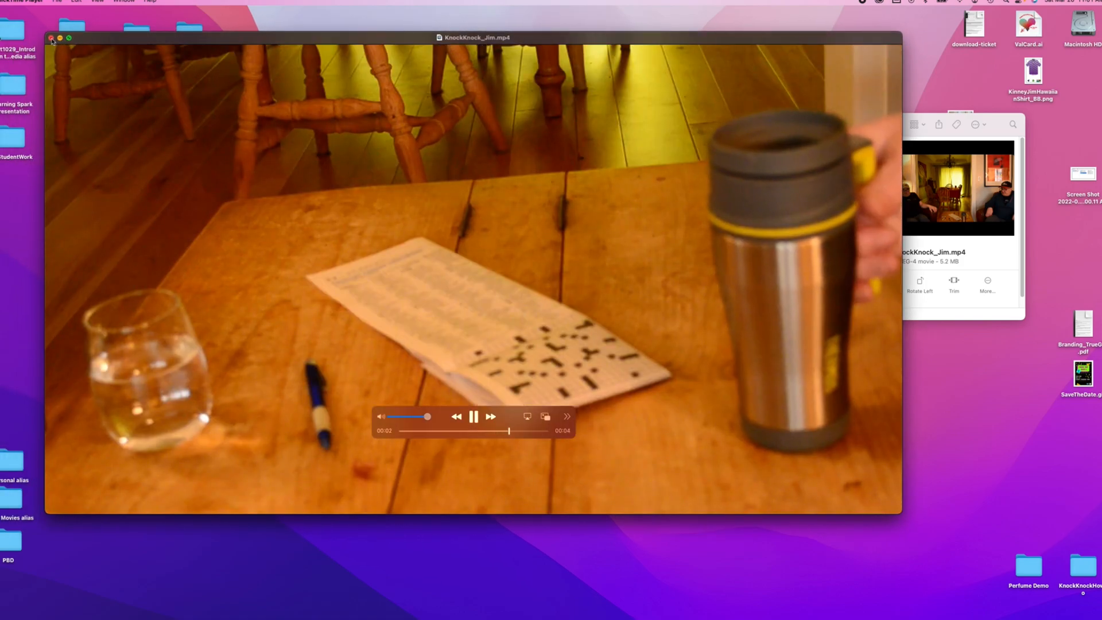
key("super+w")
left_click(676, 127)
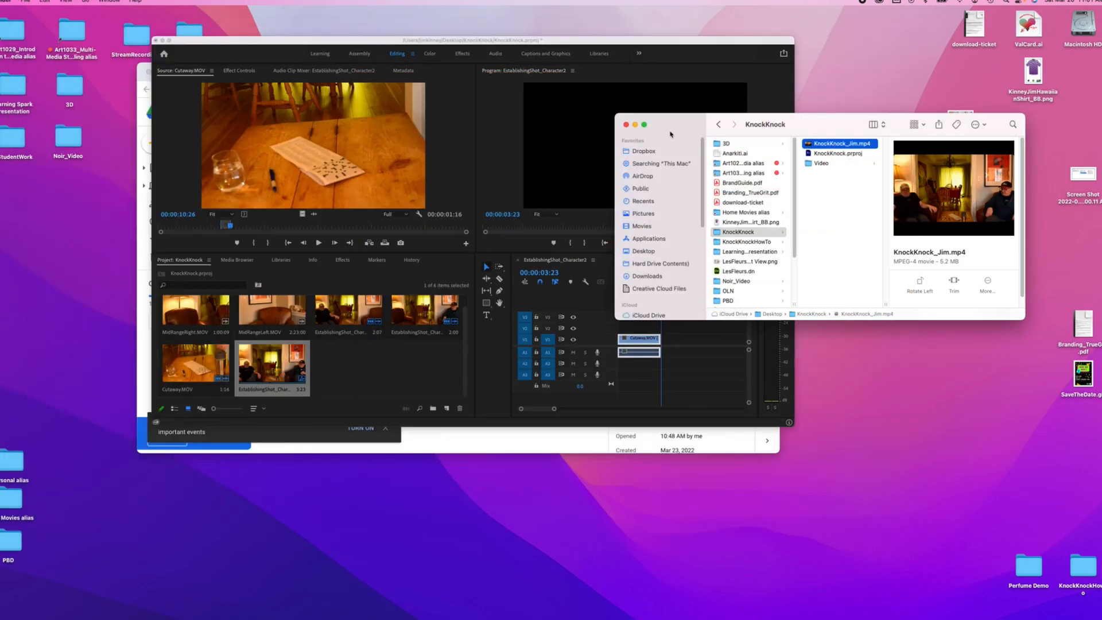
left_click(626, 125)
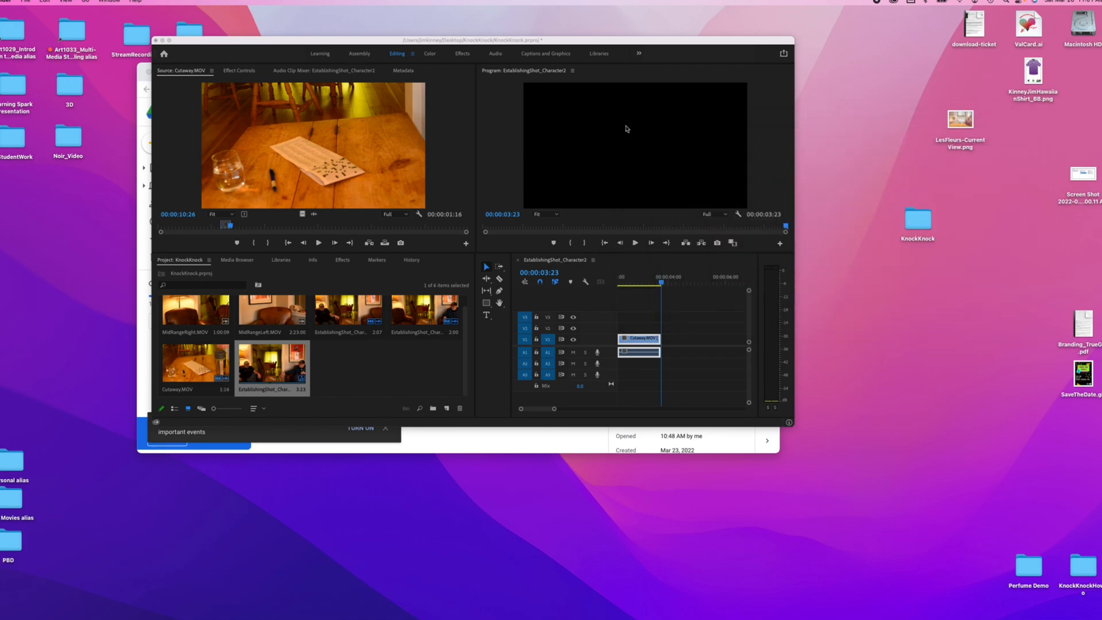